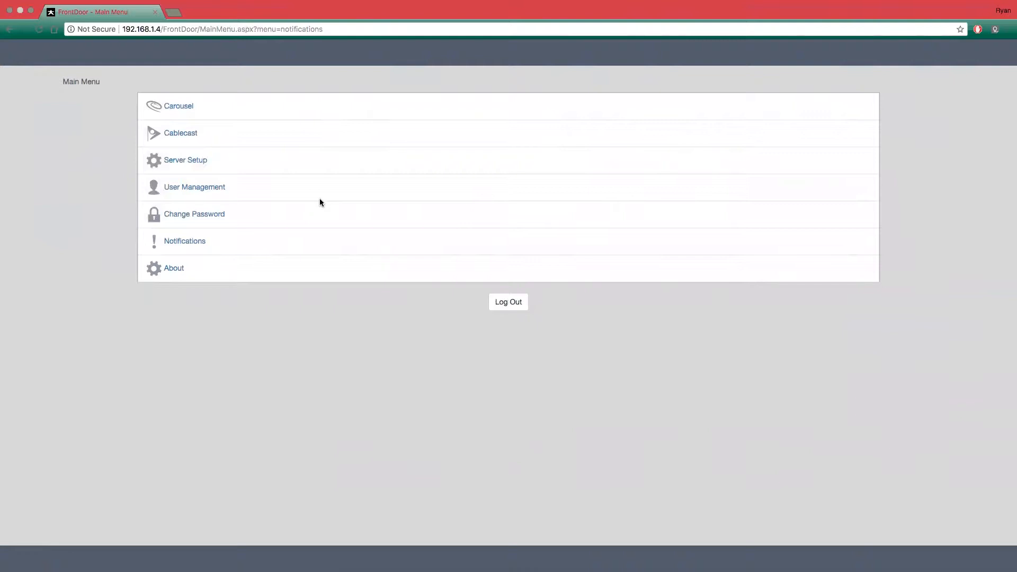
- Examine the access rights assigned to the Admin and Server Setup roles in the FrontDoor roles
left_click(189, 189)
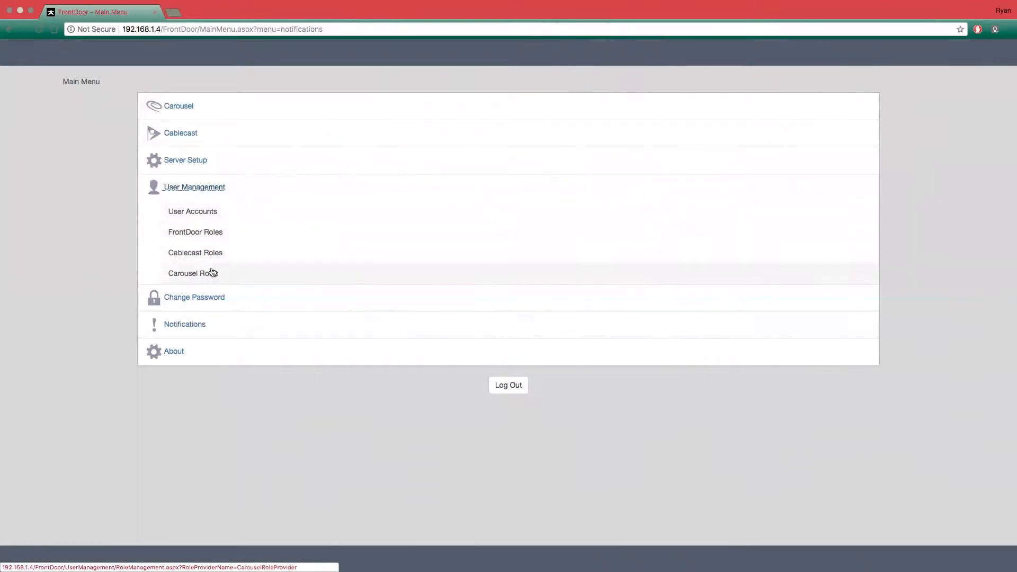
left_click(206, 233)
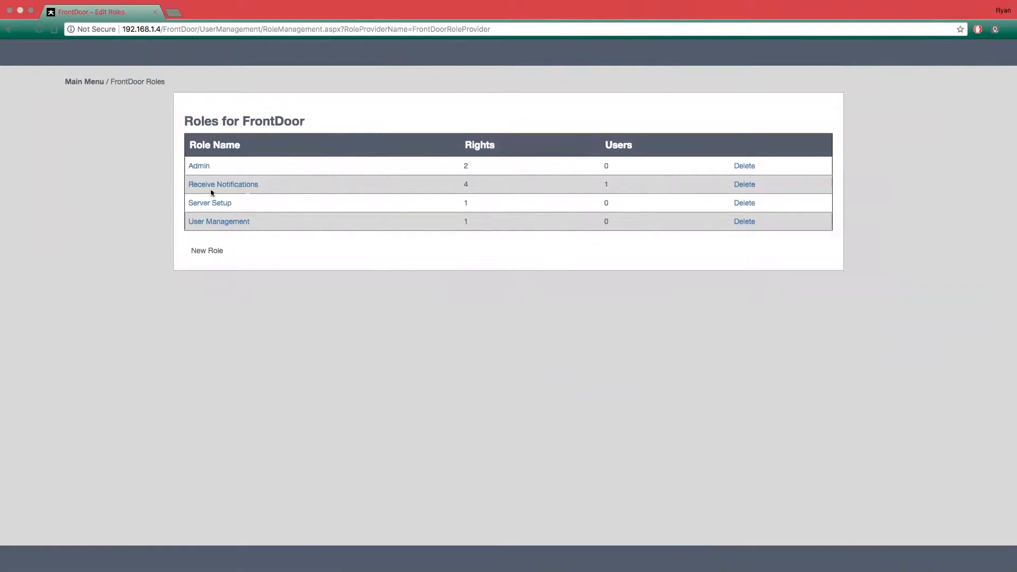
left_click_drag(465, 146, 509, 148)
left_click(204, 168)
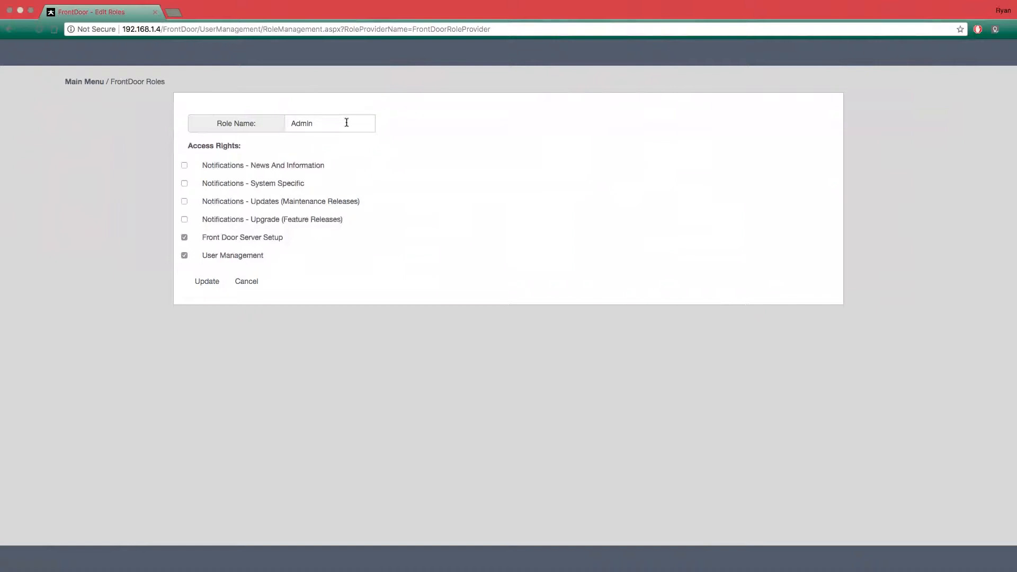
left_click(184, 238)
left_click(244, 286)
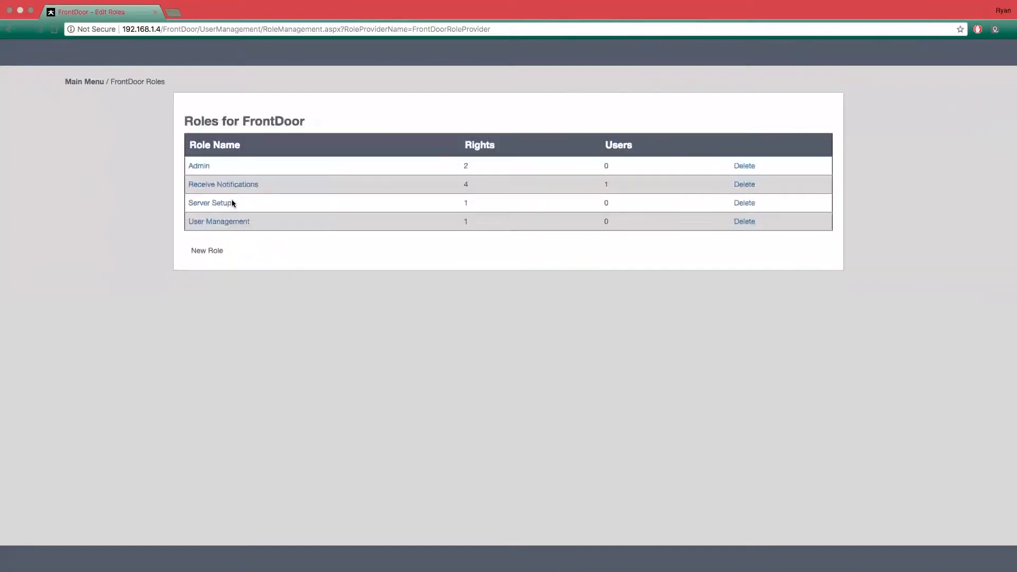
left_click(219, 206)
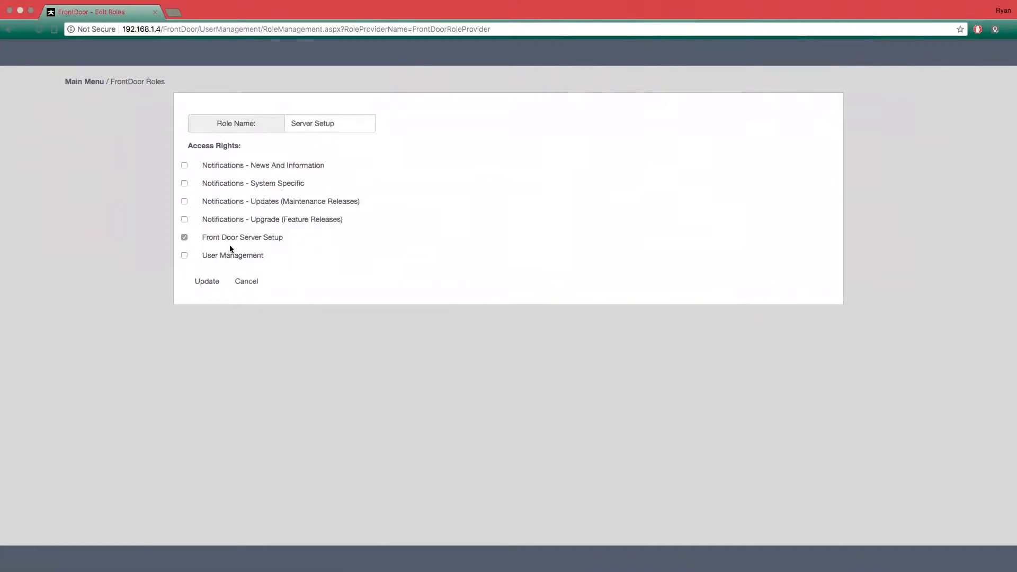
left_click(208, 283)
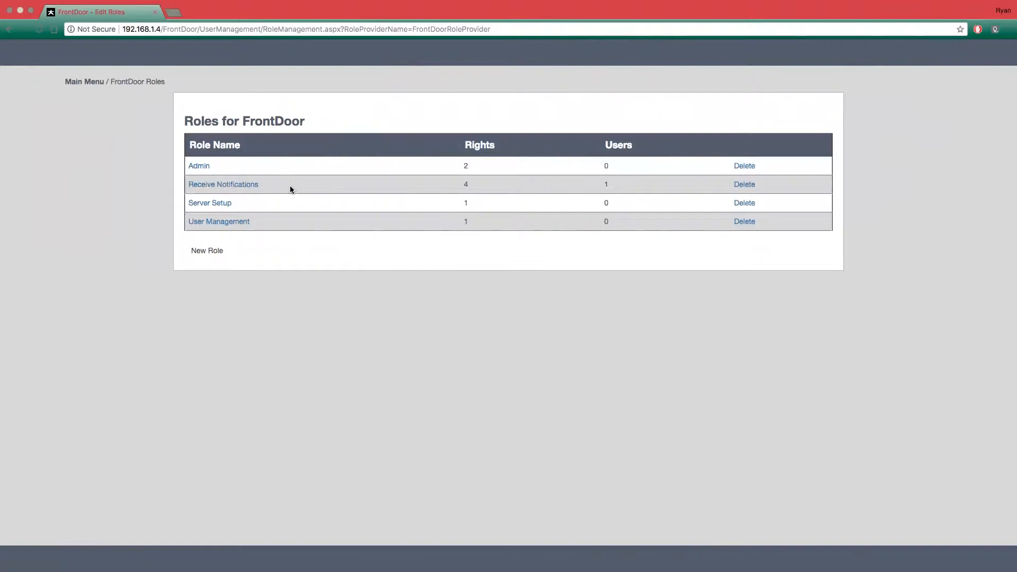
- Create a new FrontDoor role and rename it Super User
left_click(197, 251)
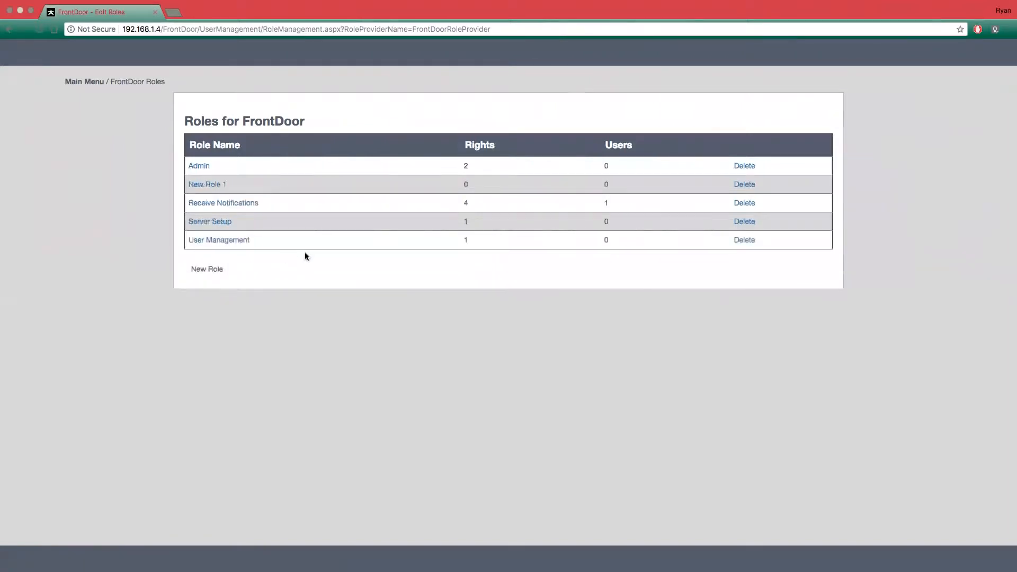
left_click(212, 186)
left_click_drag(331, 123, 242, 123)
type("Sup")
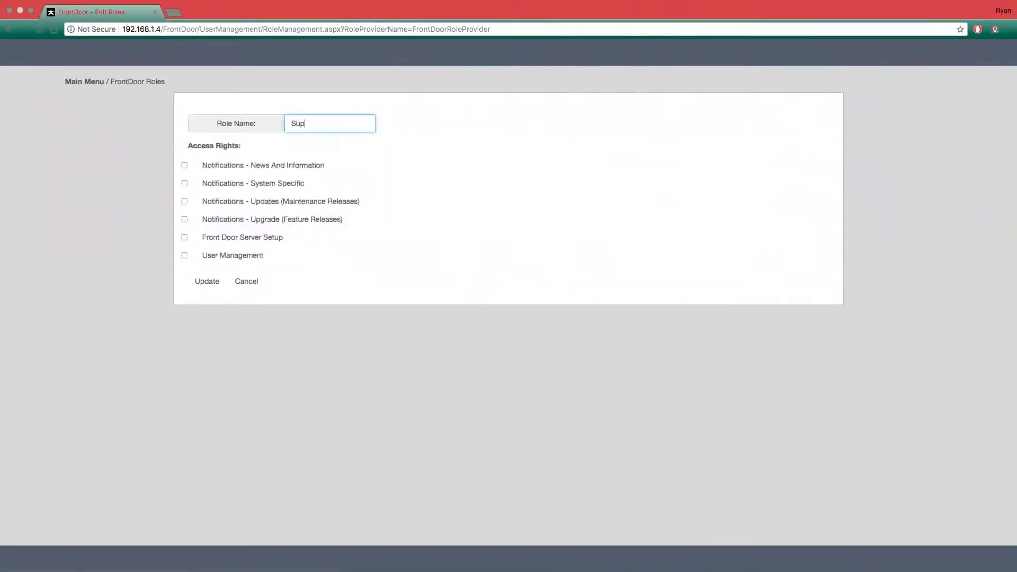
type("er User")
- Grant the Super User role only Notifications - Updates (Maintenance Releases), Front Door Server Setup and User Management, and save the role
left_click(185, 166)
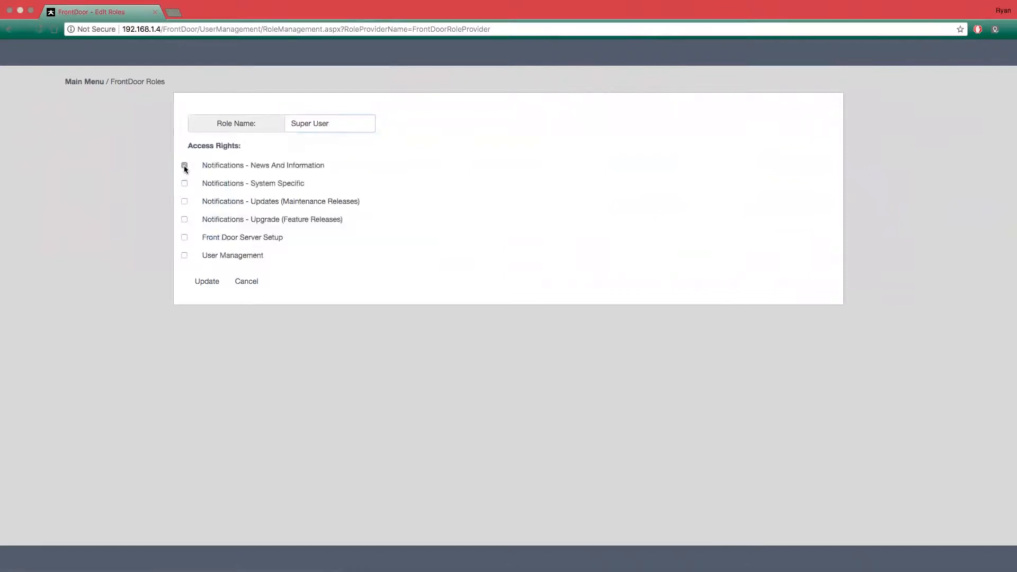
left_click(184, 184)
left_click(184, 202)
left_click(184, 219)
left_click(185, 237)
left_click(185, 255)
left_click(185, 183)
left_click(184, 165)
left_click(184, 219)
left_click(210, 283)
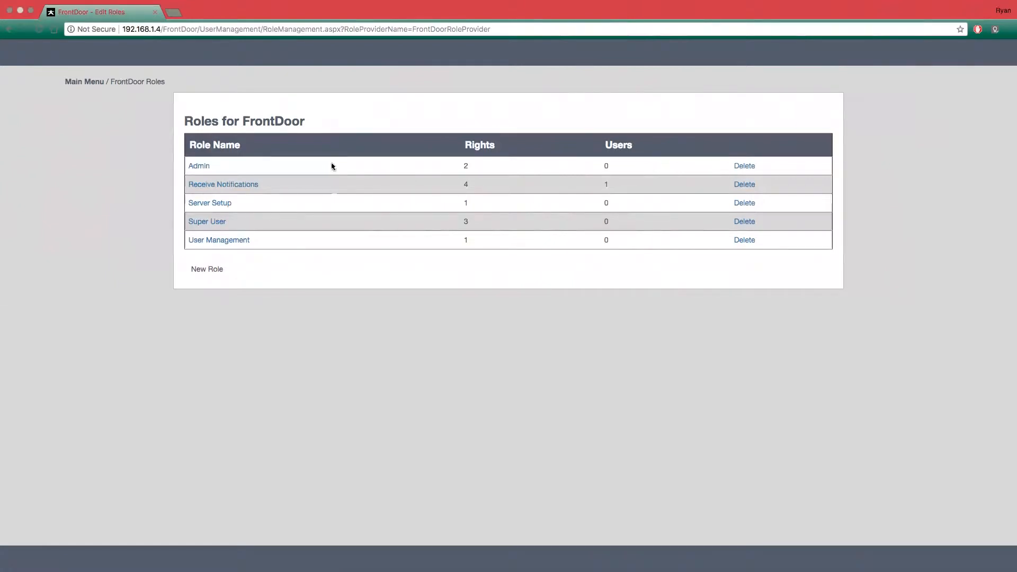
- Examine the access rights assigned to the Admin and Autopilot roles in the Cablecast roles
left_click(83, 81)
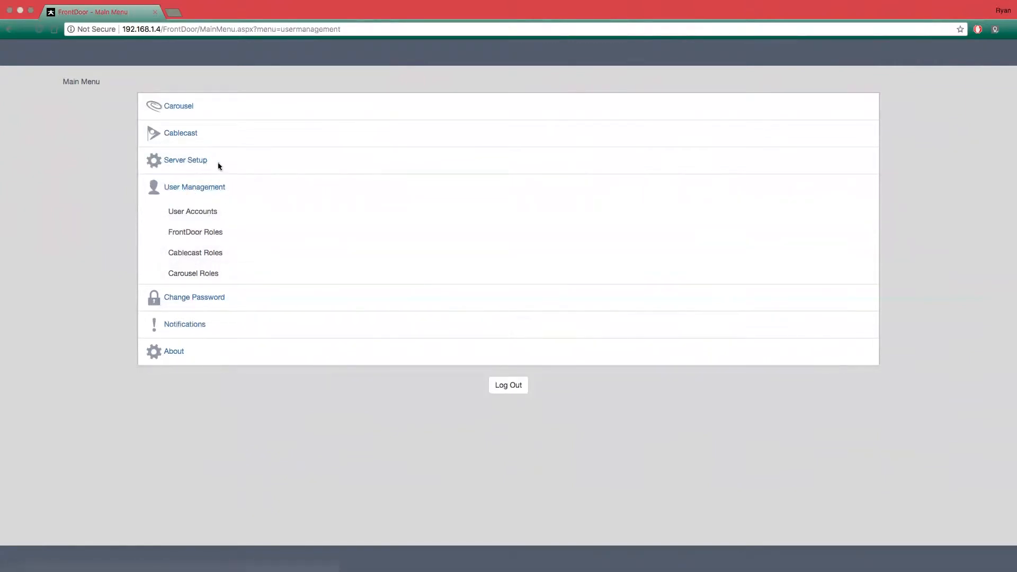
left_click(185, 255)
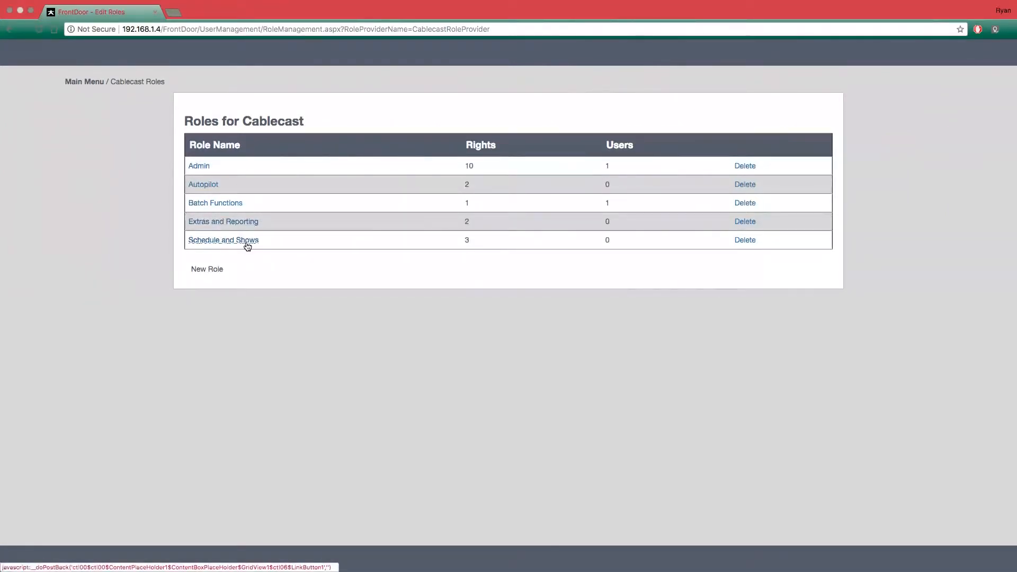
left_click(196, 166)
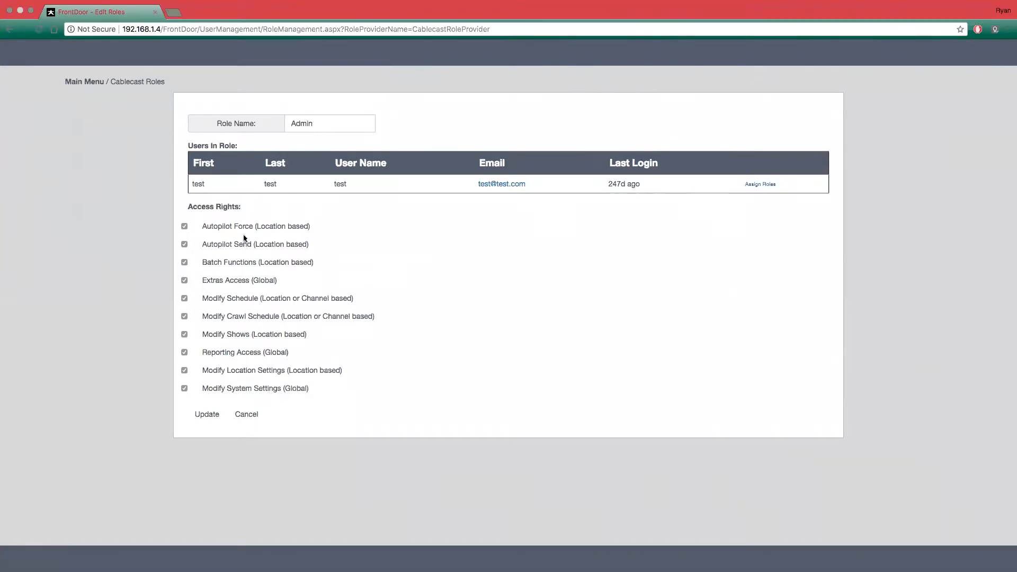
left_click(207, 415)
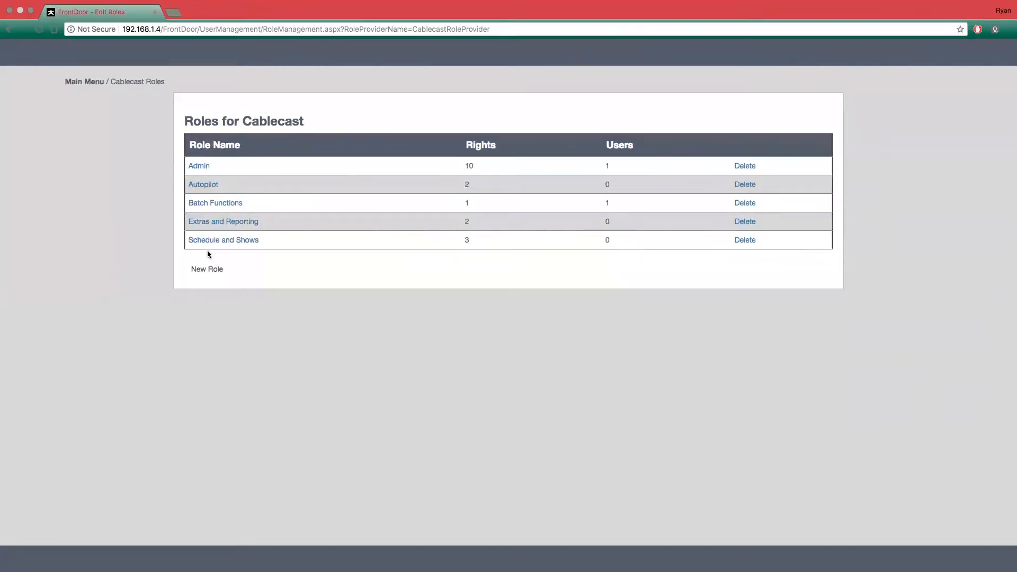
left_click(204, 186)
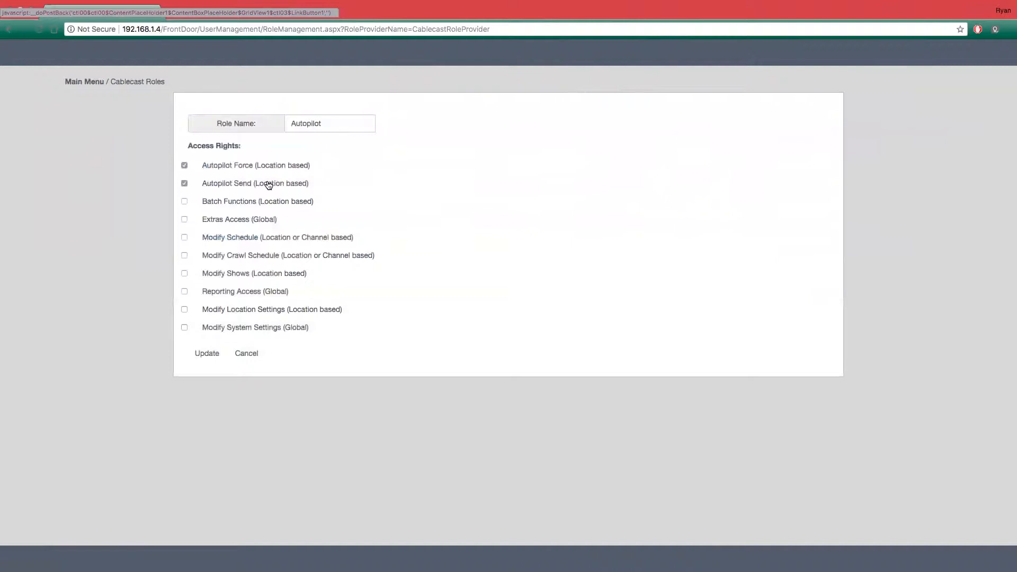
left_click(252, 354)
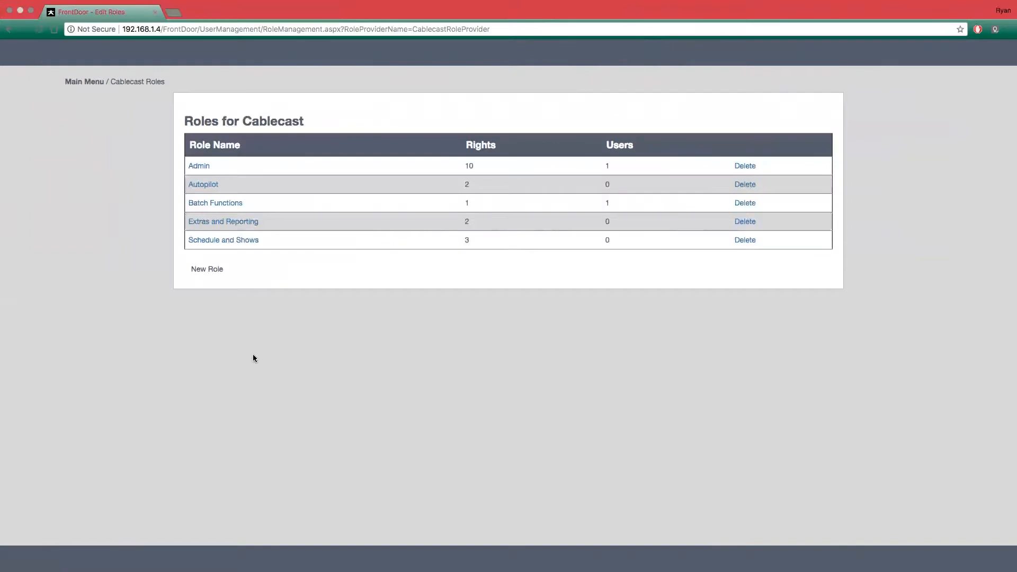
- Create a new Cablecast role with the Autopilot Send and Modify Schedule rights, keeping its default name, and save it
left_click(207, 269)
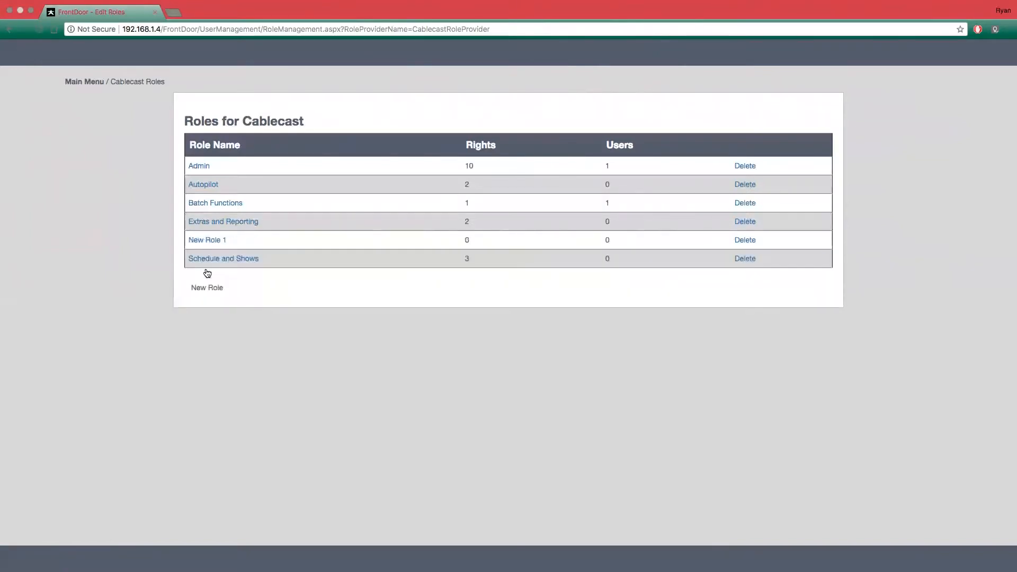
left_click(200, 239)
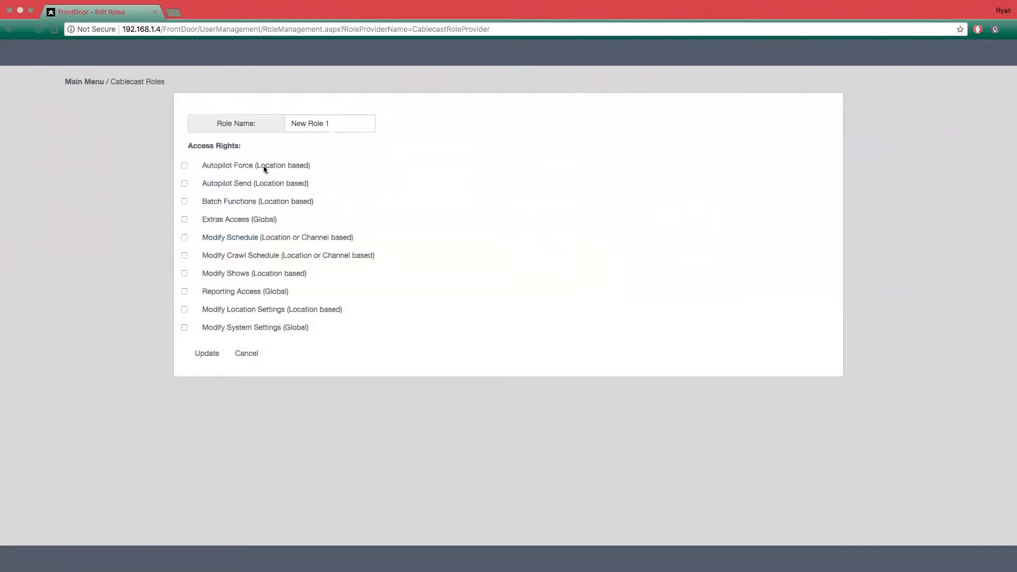
left_click(184, 183)
left_click(185, 237)
left_click(211, 359)
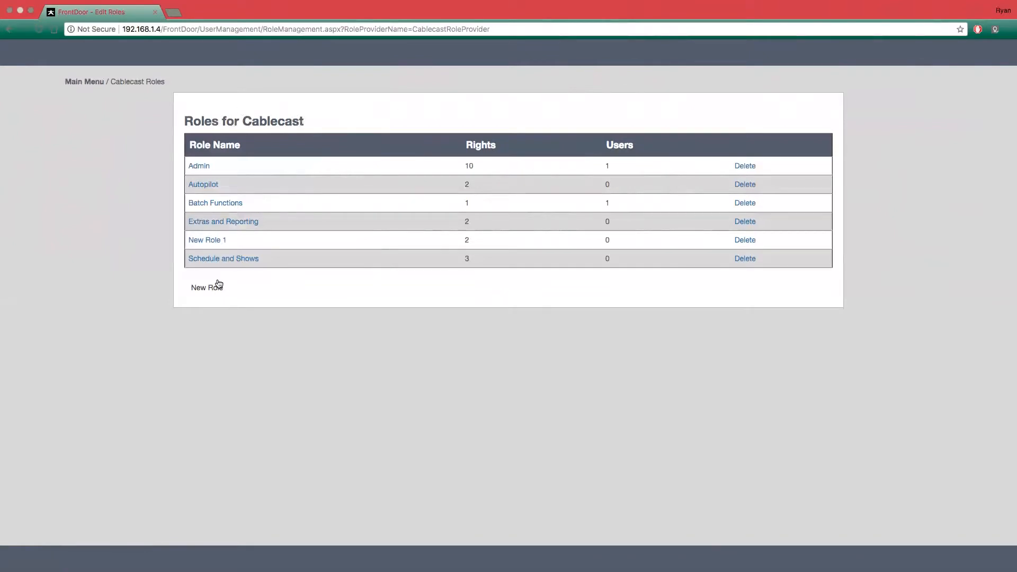
- Examine the access rights assigned to the Admin role in the Carousel roles
left_click(94, 86)
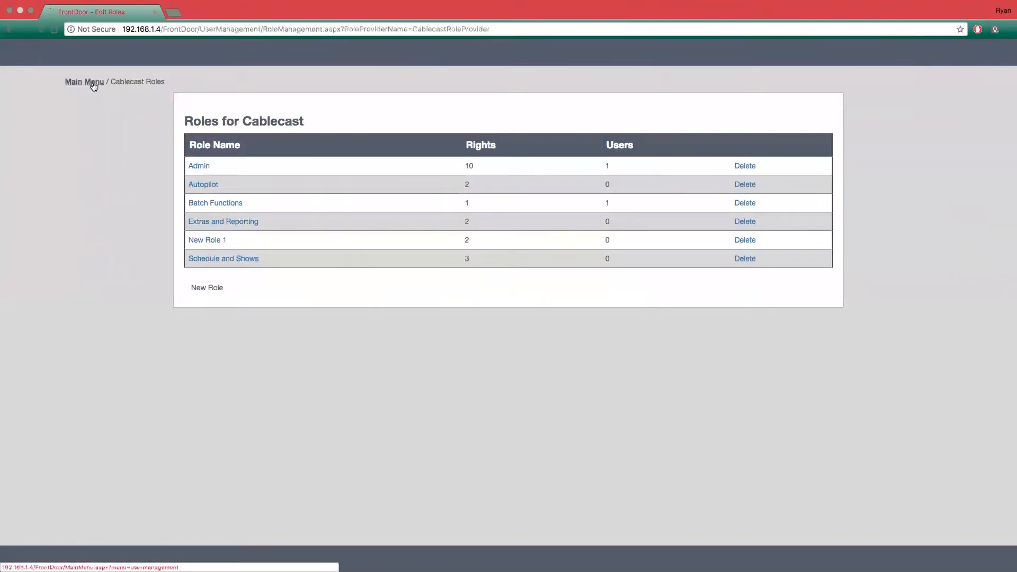
left_click(186, 275)
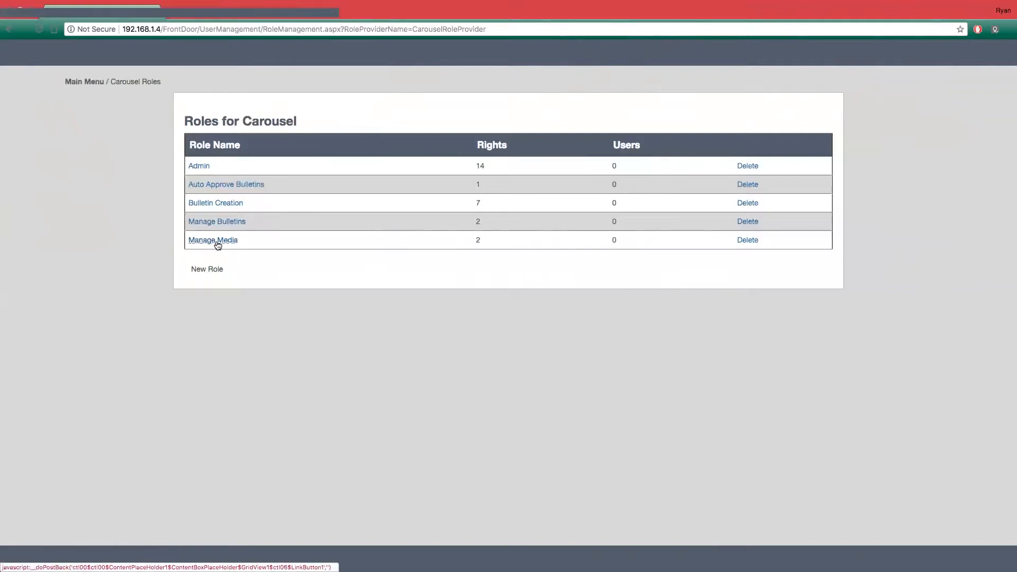
left_click(200, 166)
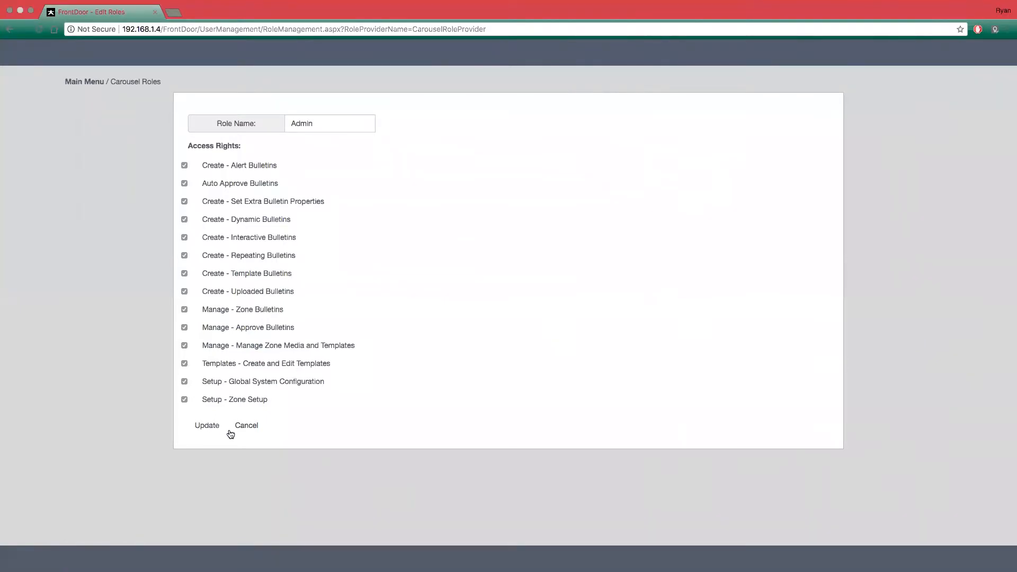
left_click(207, 425)
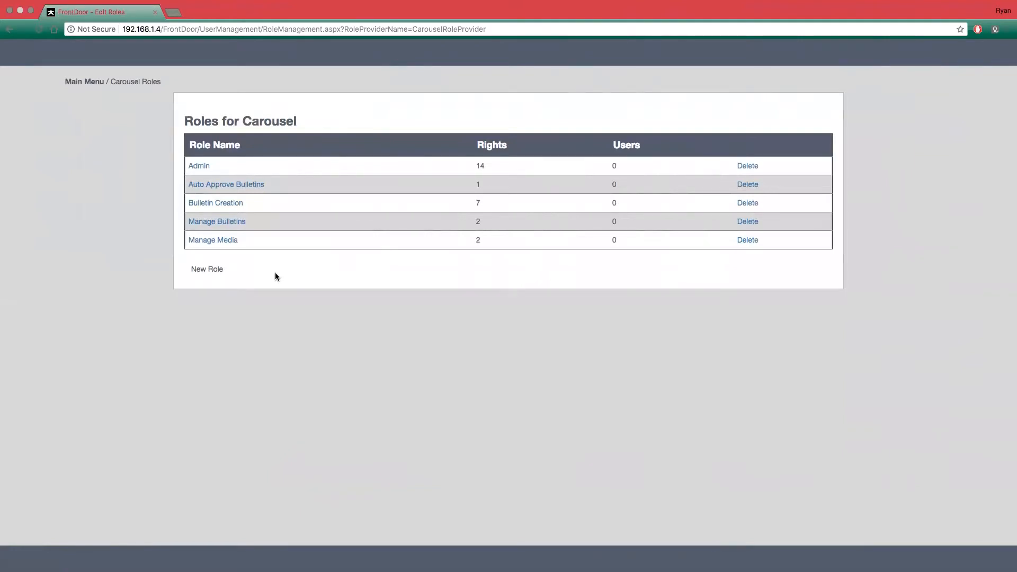
- Create a new Carousel role and rename it School District
left_click(196, 270)
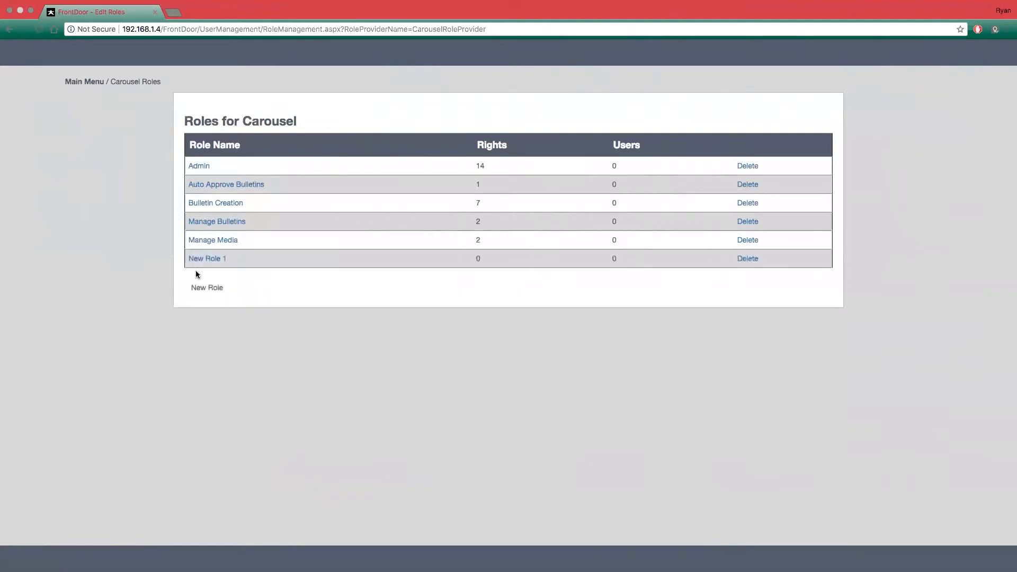
left_click(206, 258)
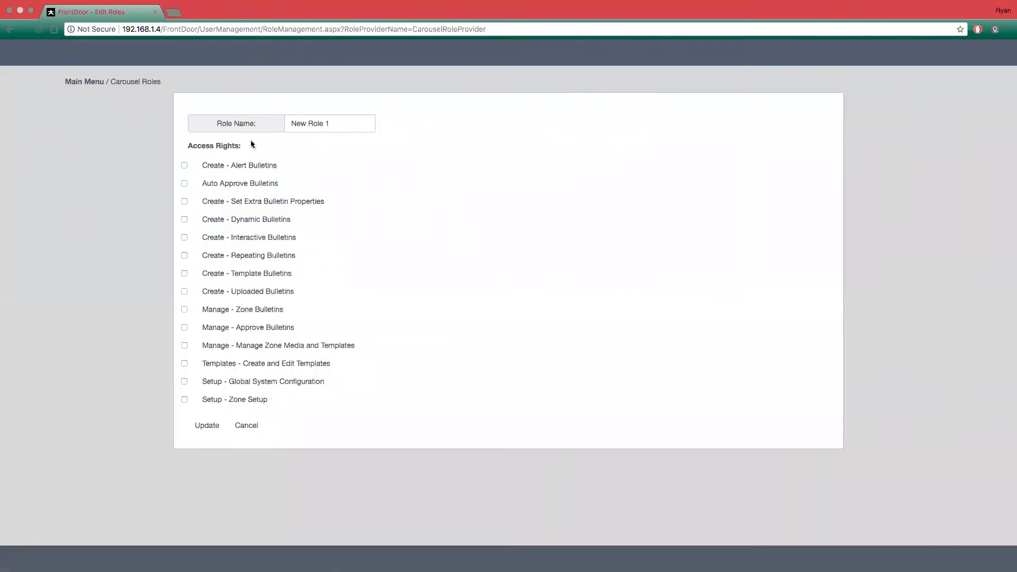
left_click(334, 125)
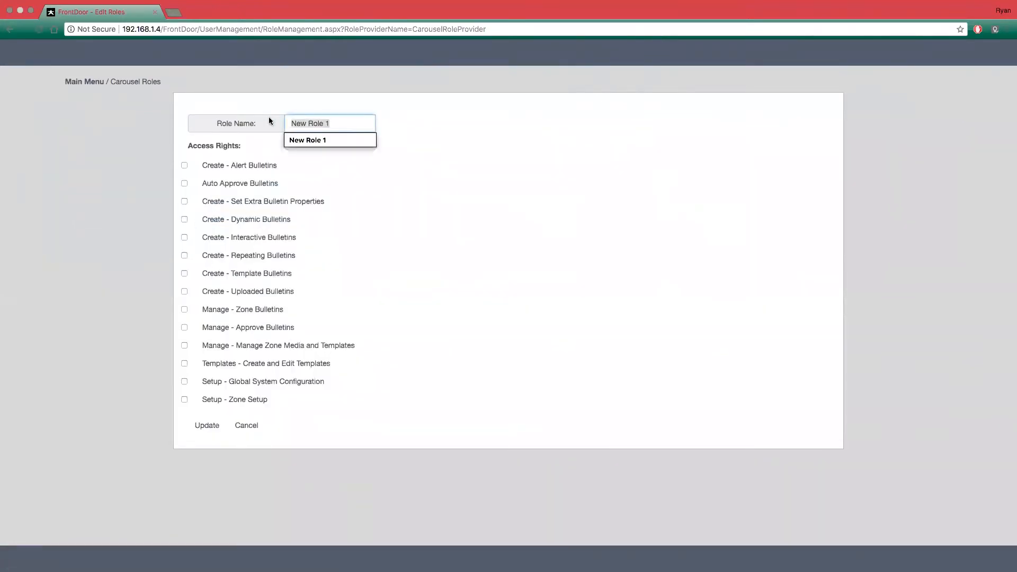
type("School D")
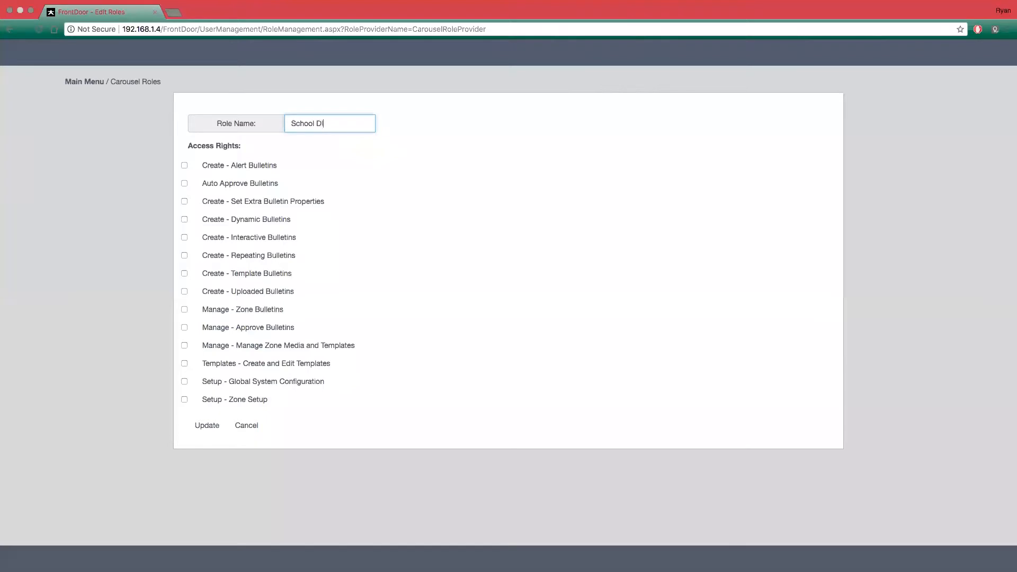
type("istrict")
- Grant the School District role the Create - Template Bulletins and Auto Approve Bulletins rights and save the role
left_click(184, 273)
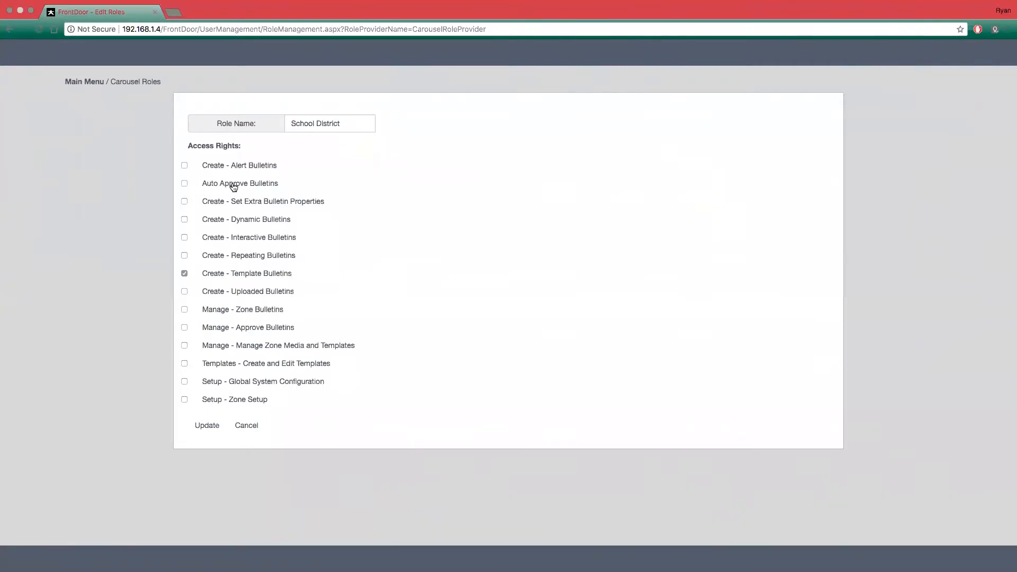
left_click(185, 184)
left_click(184, 184)
left_click(201, 428)
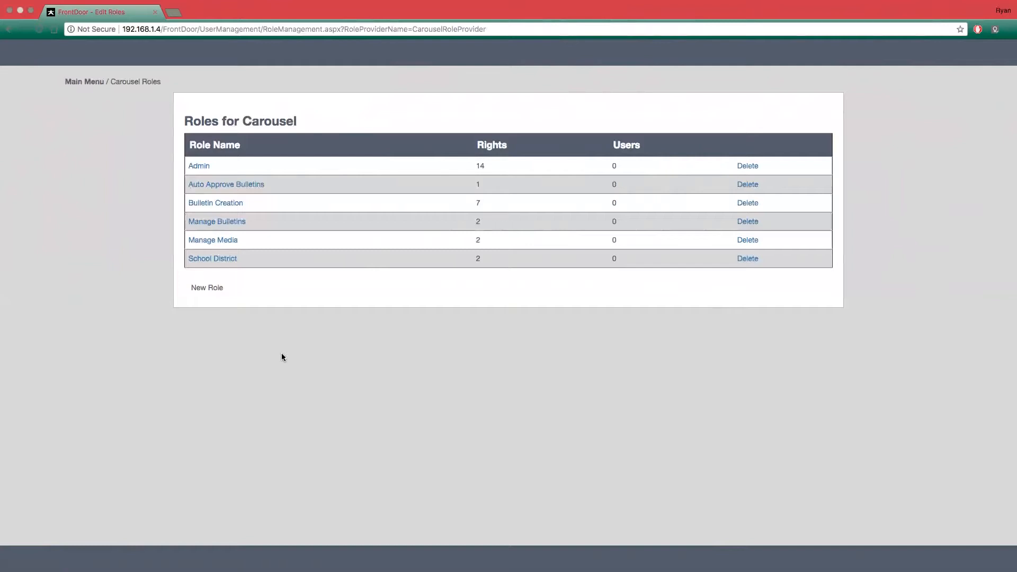
- Start a new account in User Accounts and fill in the person's first name, last name and user name
left_click(81, 82)
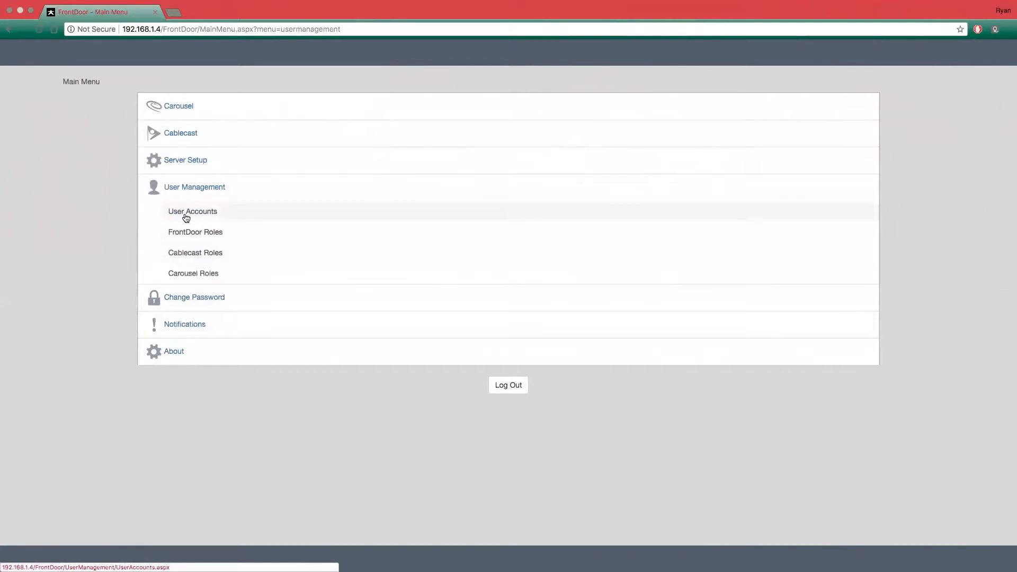
left_click(203, 217)
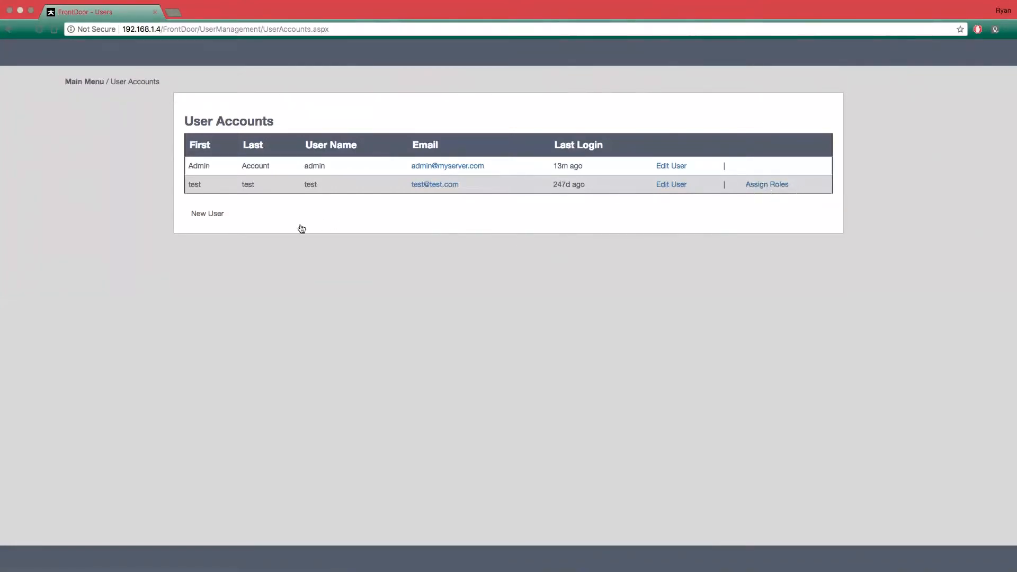
left_click(211, 217)
left_click(312, 126)
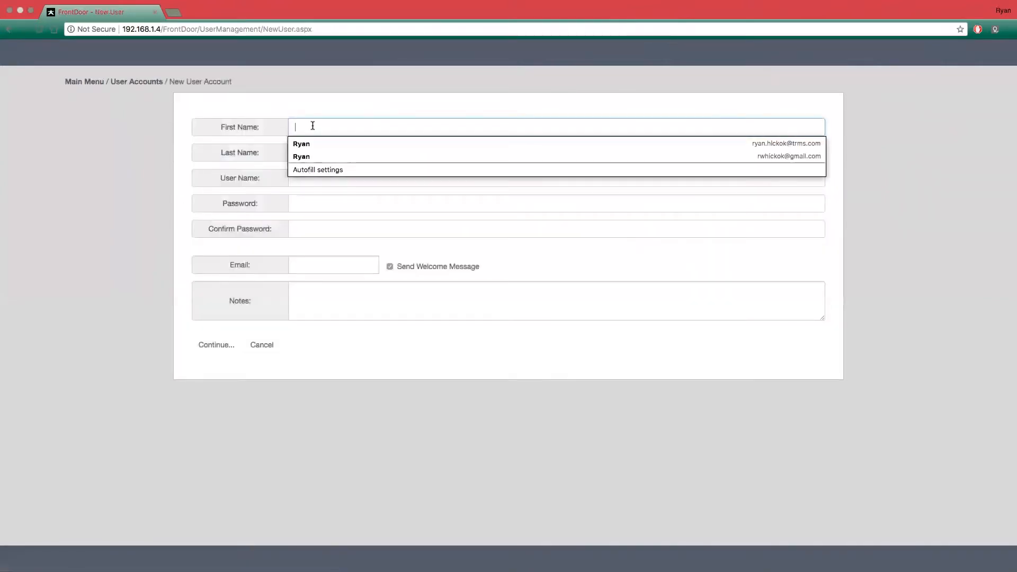
type("John")
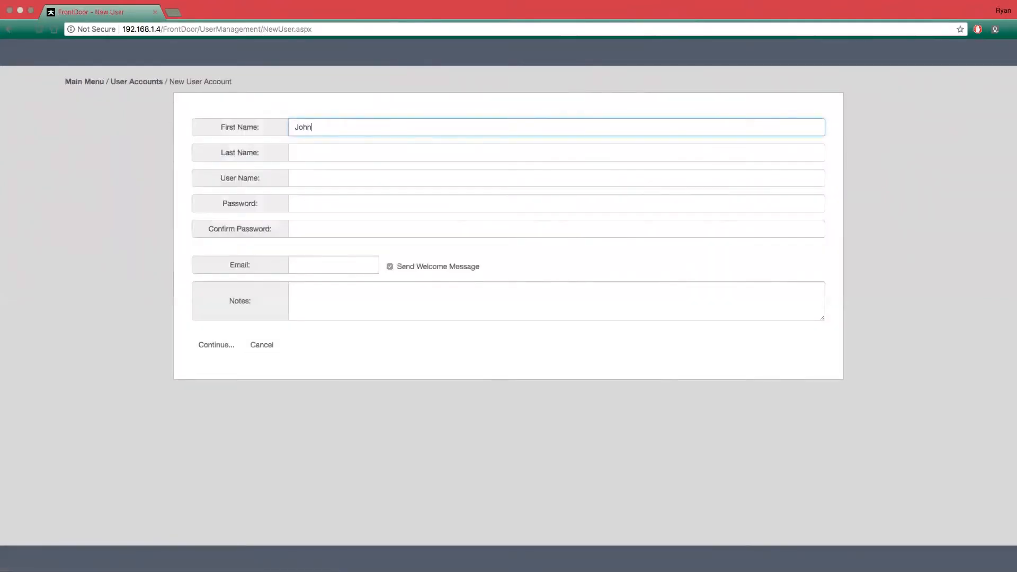
key("Tab")
type("Doe")
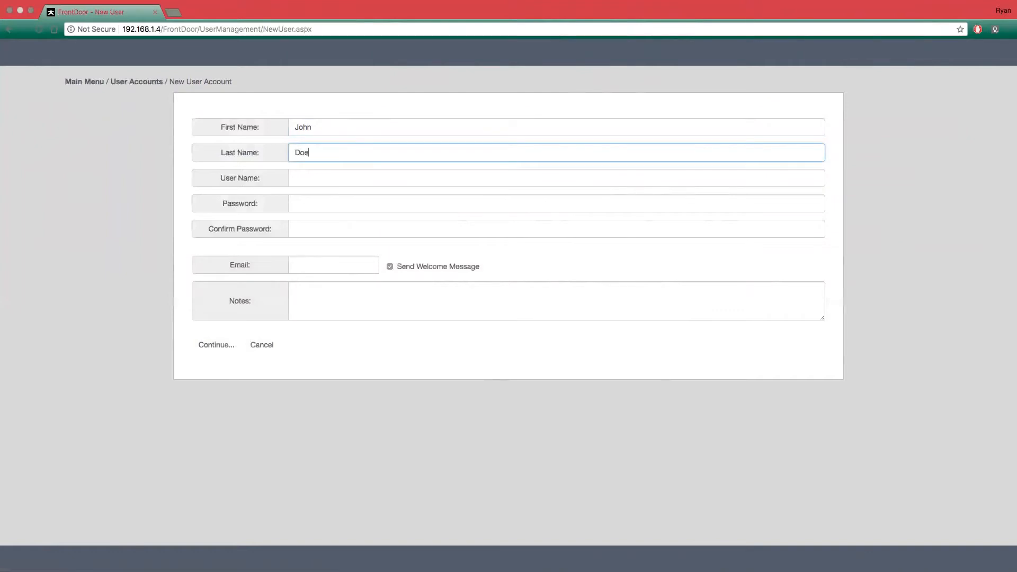
left_click(326, 173)
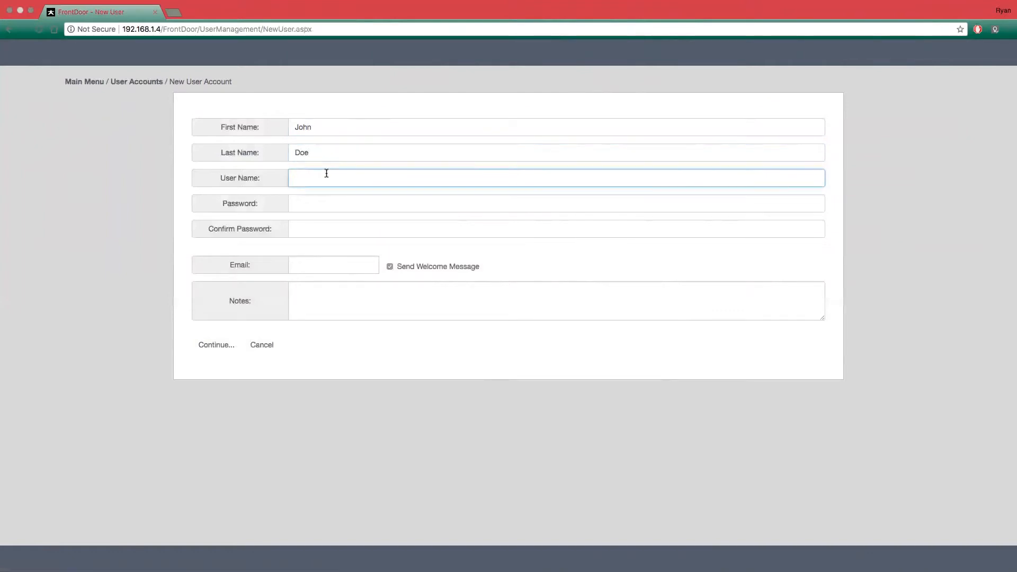
type("John")
- Enter the new account's password and repeat it in the password confirmation
left_click(331, 206)
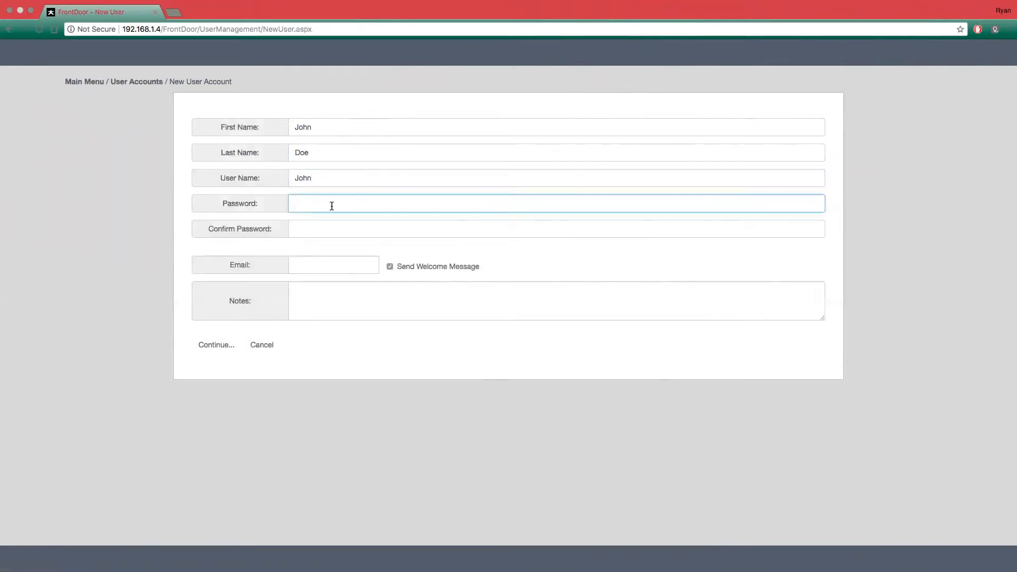
type("1234")
left_click(329, 232)
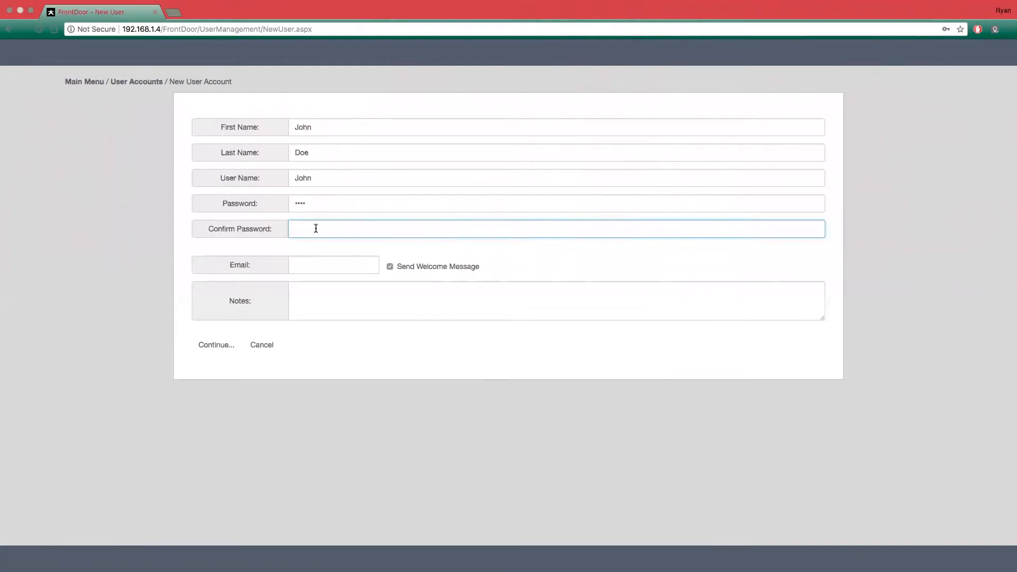
type("••••")
- Fill in the account's e-mail, turn off Send Welcome Message, leave the notes empty and continue to the role assignments
left_click(337, 267)
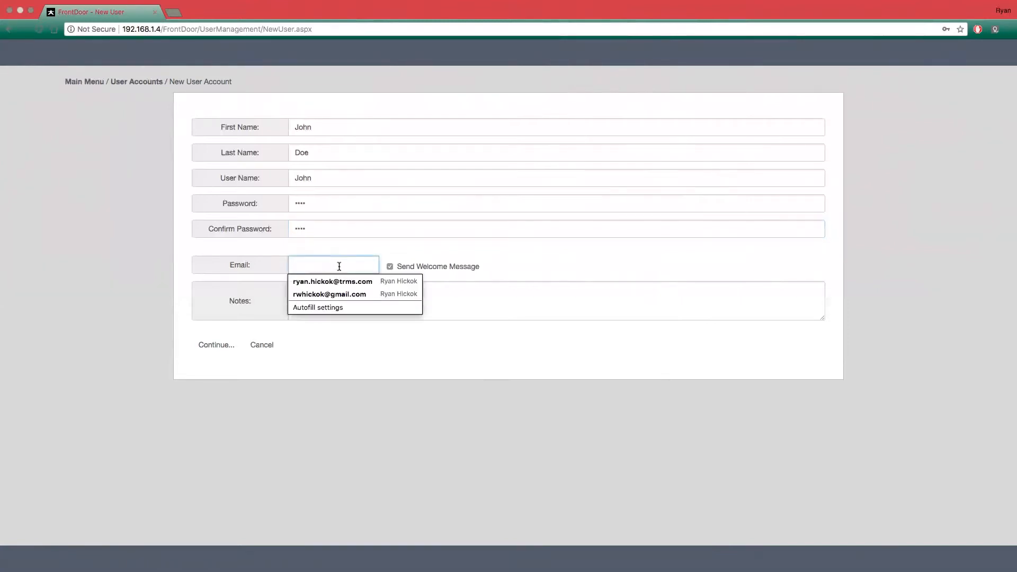
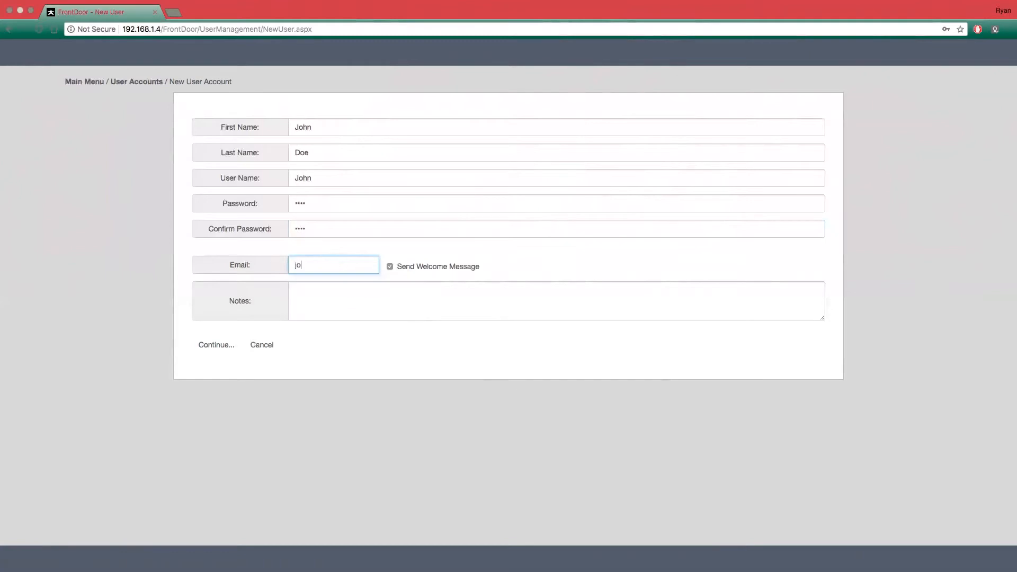
left_click(390, 266)
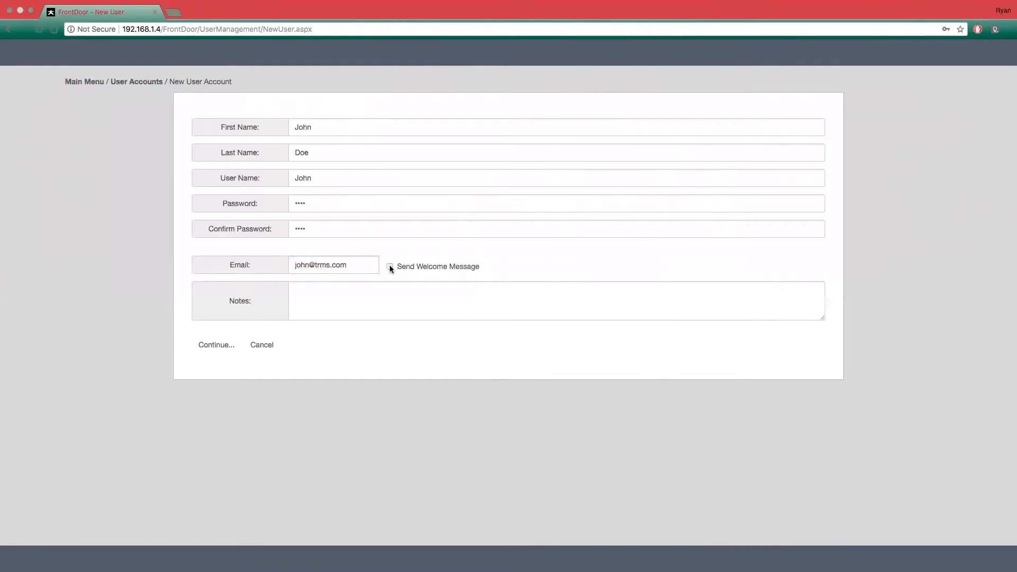
left_click(298, 307)
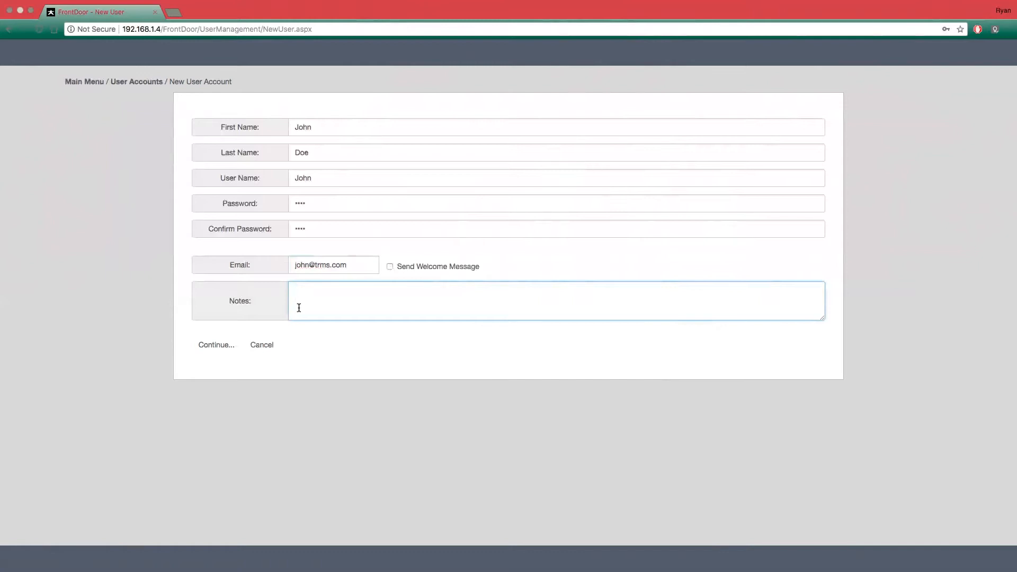
left_click(217, 347)
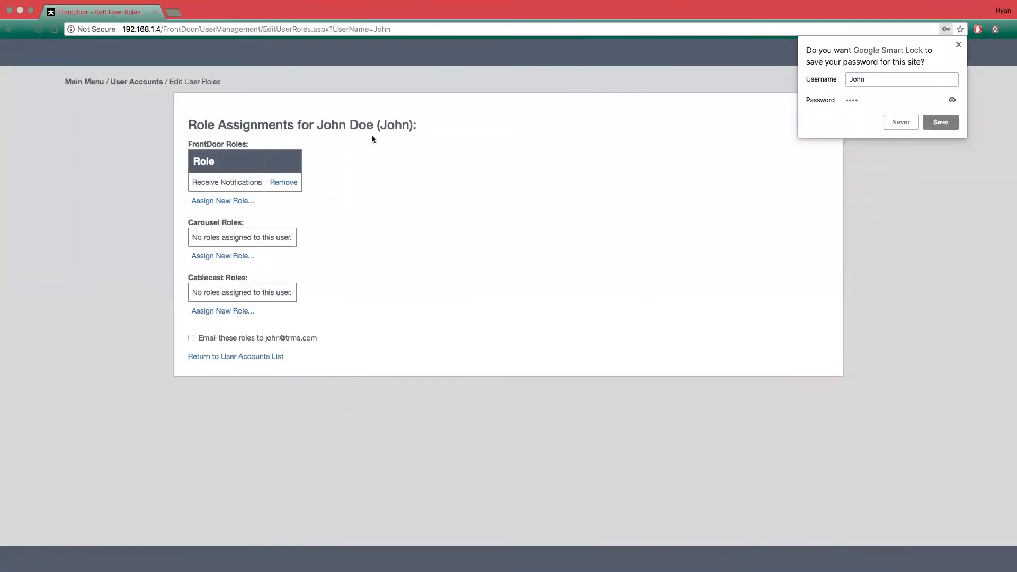
- Dismiss the browser's offer to save the password and remove the Receive Notifications FrontDoor role from the new account
left_click(957, 44)
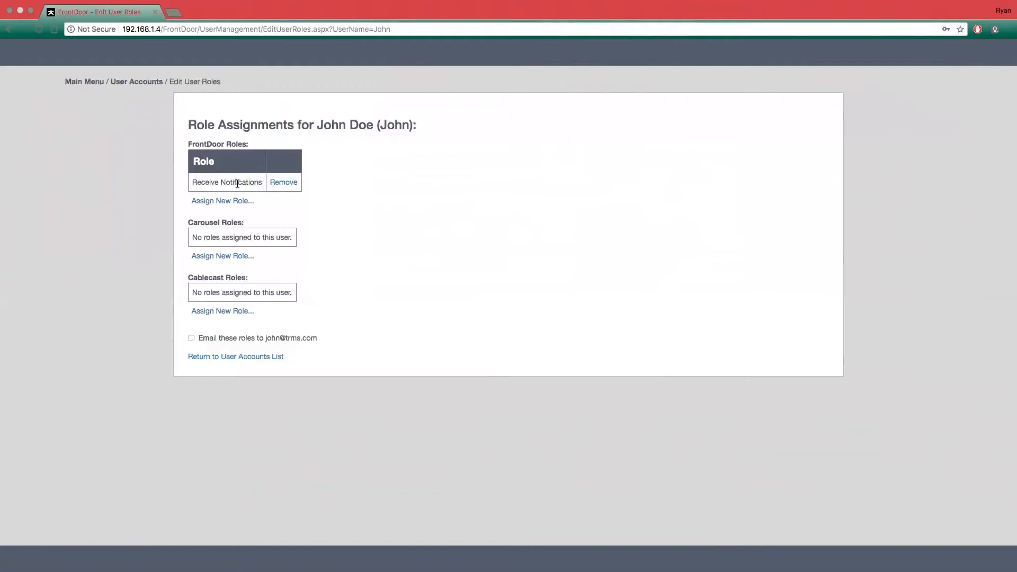
left_click(284, 184)
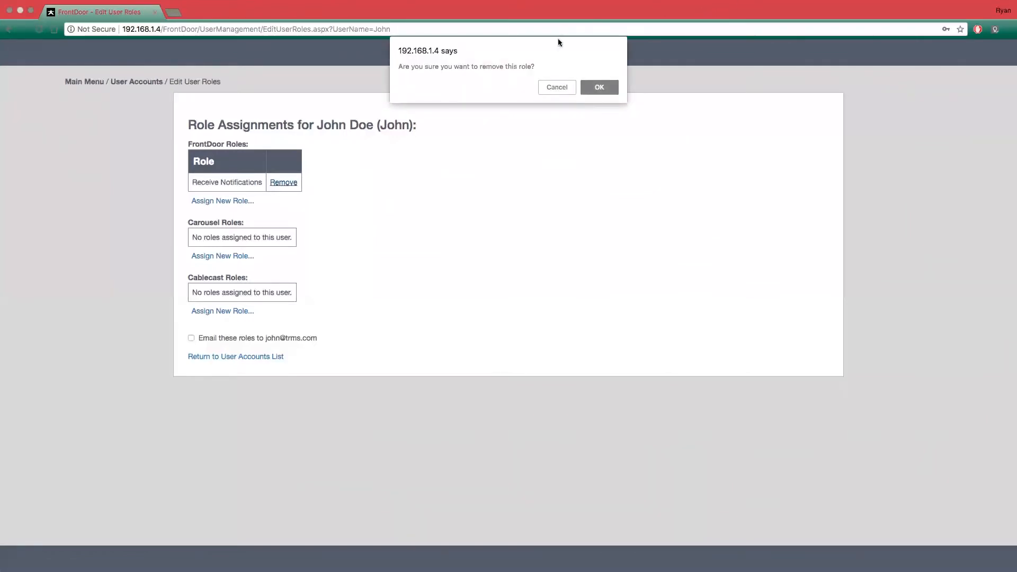
left_click(604, 89)
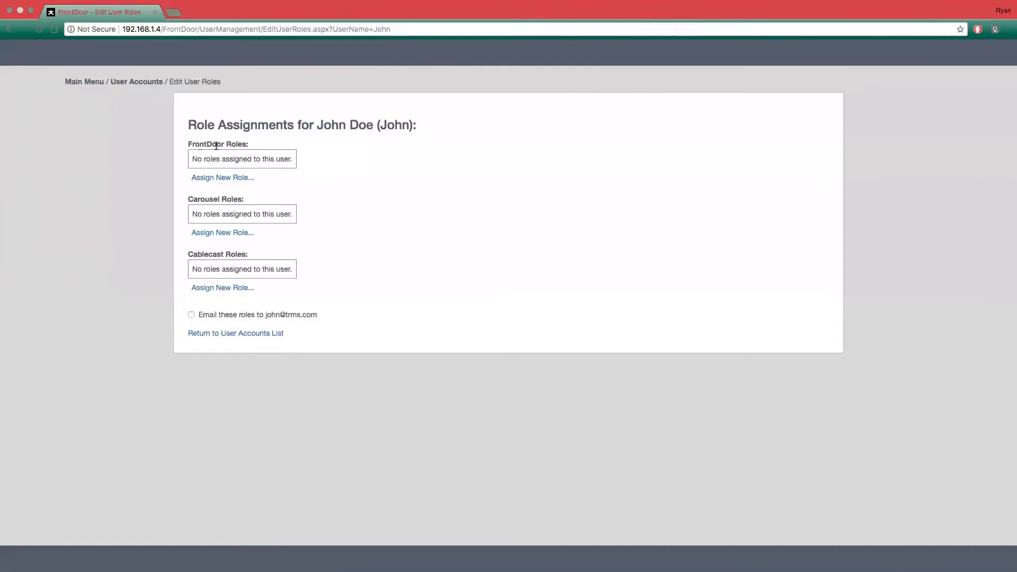
- Assign the FrontDoor Admin role to the new account and save it
left_click(222, 179)
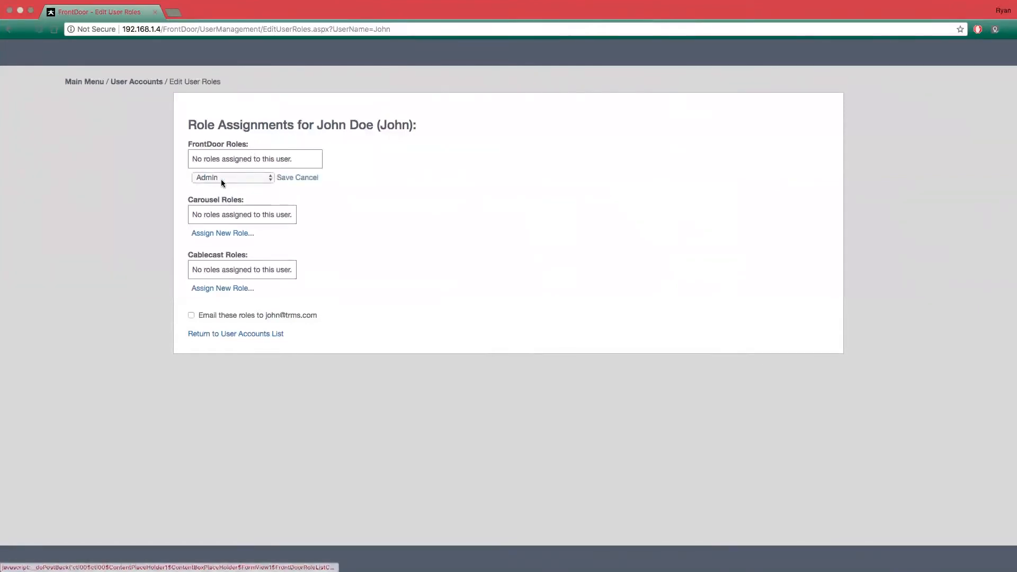
left_click(265, 179)
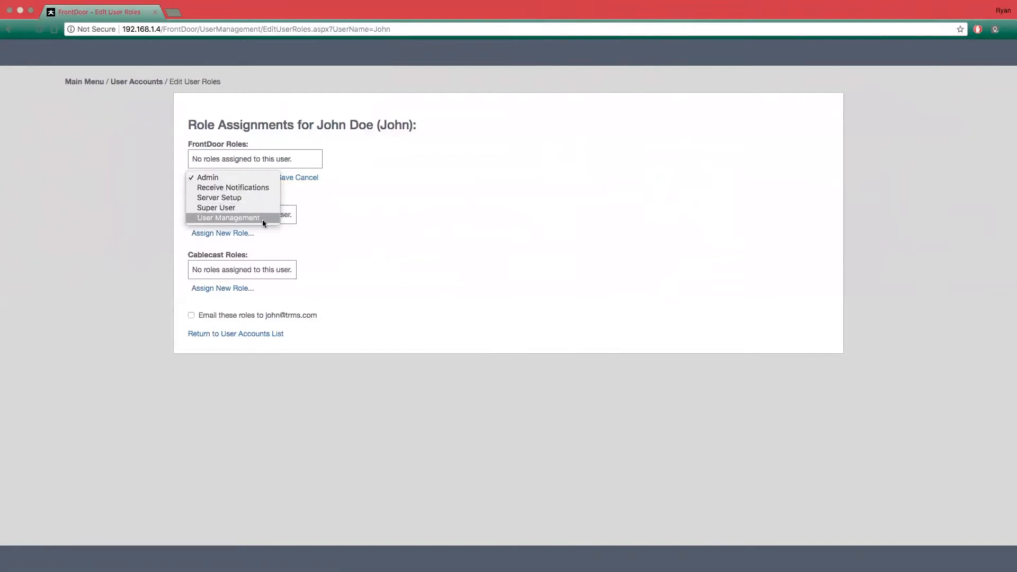
left_click(207, 179)
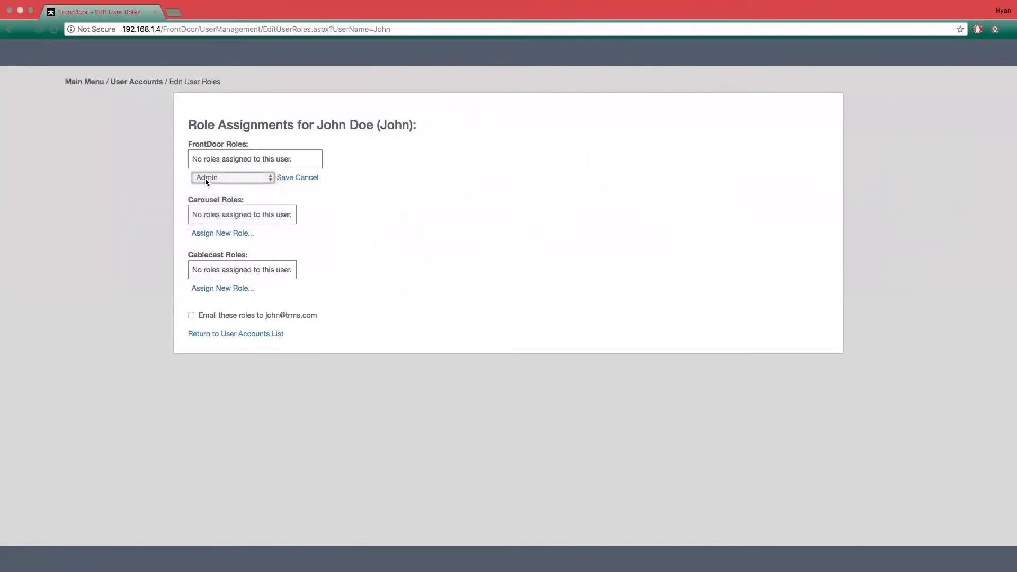
left_click(284, 179)
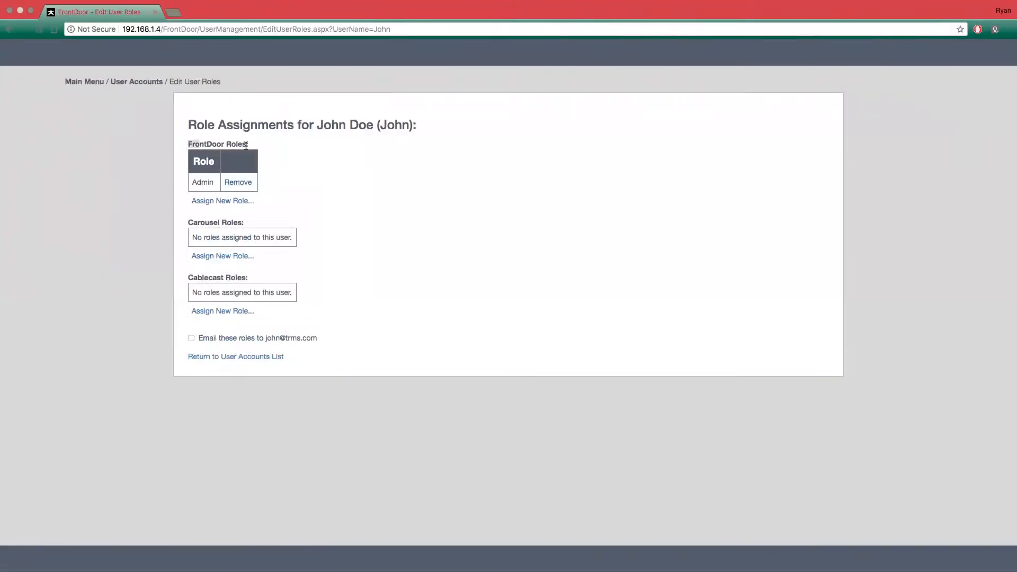
left_click_drag(185, 144, 272, 145)
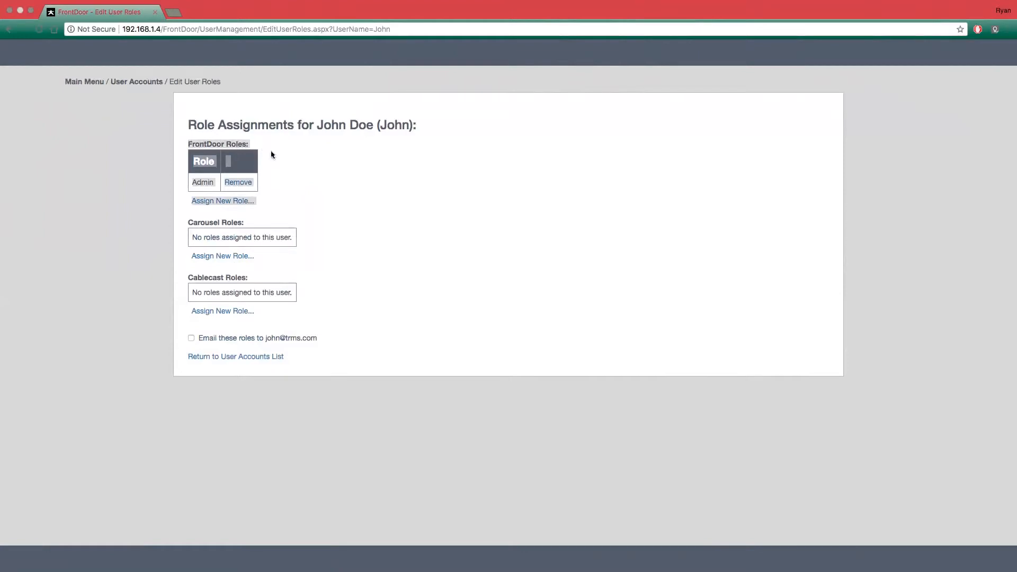
left_click(344, 187)
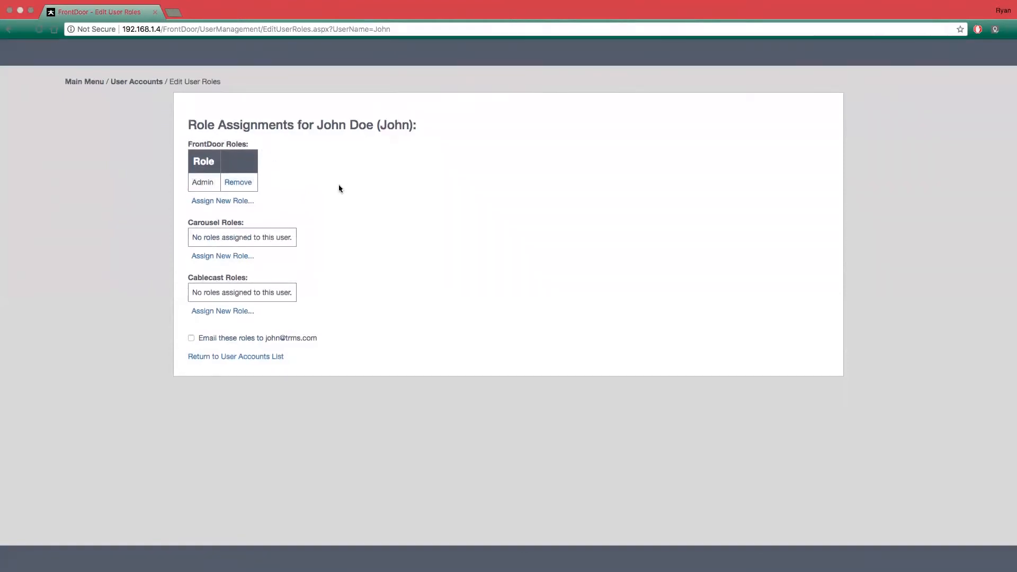
- Assign the Carousel role School District to the account for the zone MFC_2017-News and save it
left_click(204, 257)
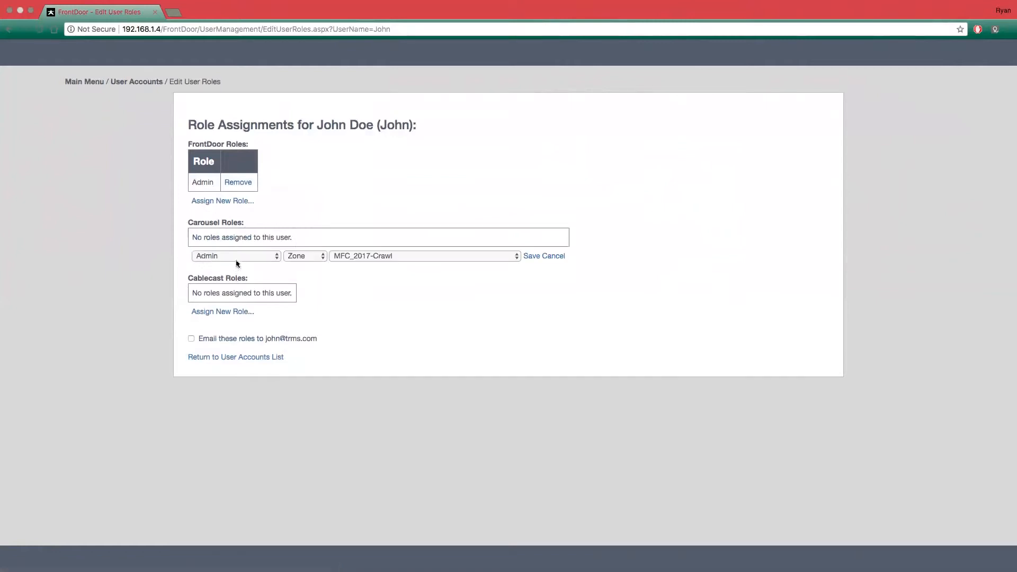
left_click(225, 256)
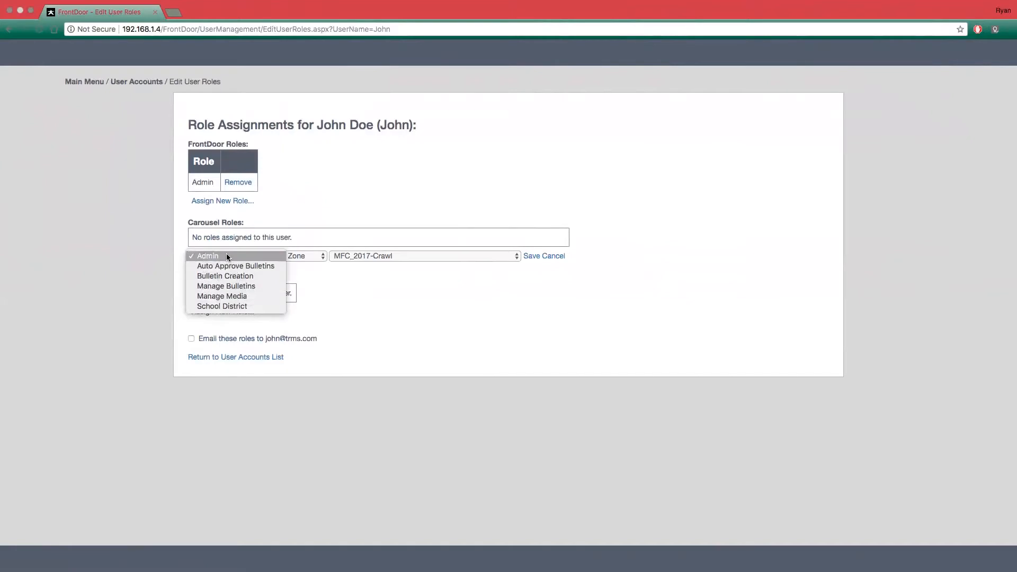
left_click(216, 306)
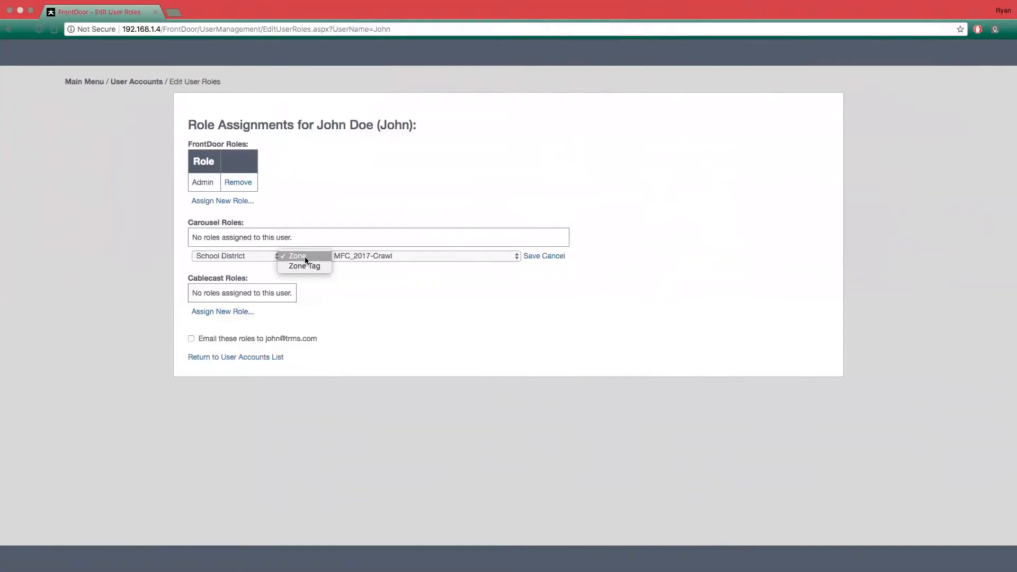
left_click(304, 256)
left_click(440, 255)
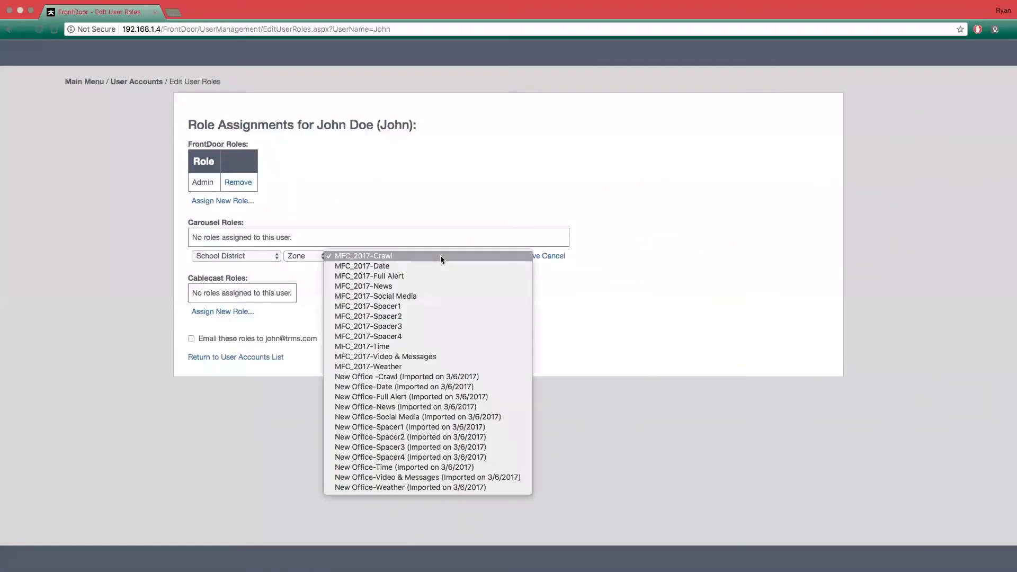
left_click(380, 287)
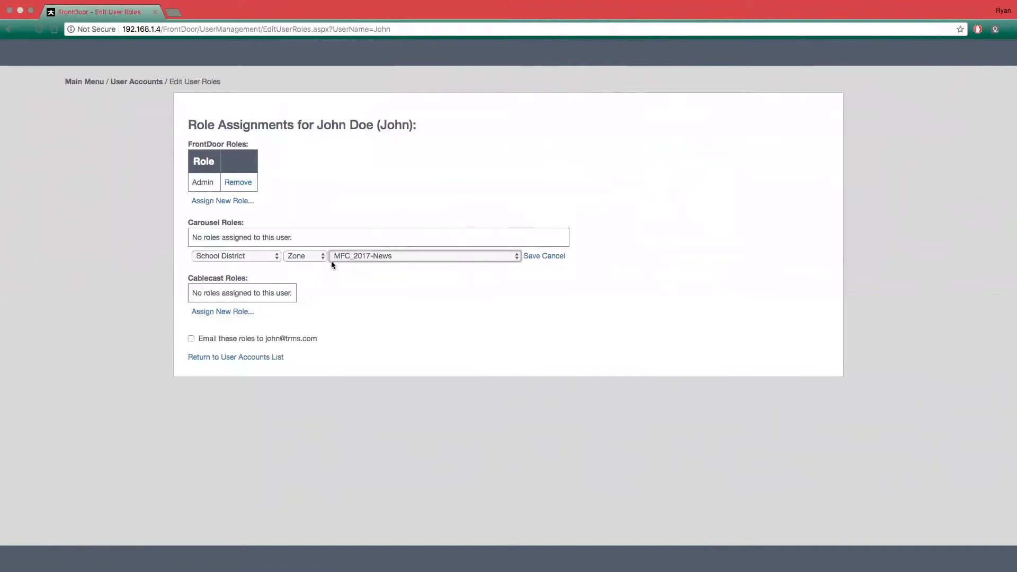
left_click(530, 256)
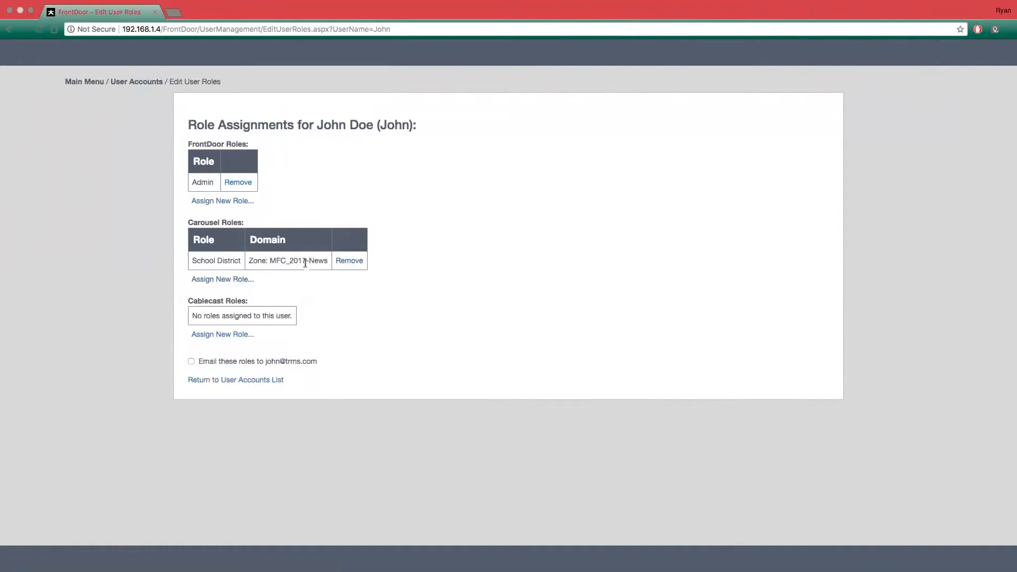
- Add a second School District Carousel role assignment for the zone MFC_2017-Social Media and save it
left_click(227, 279)
left_click(243, 281)
left_click(220, 329)
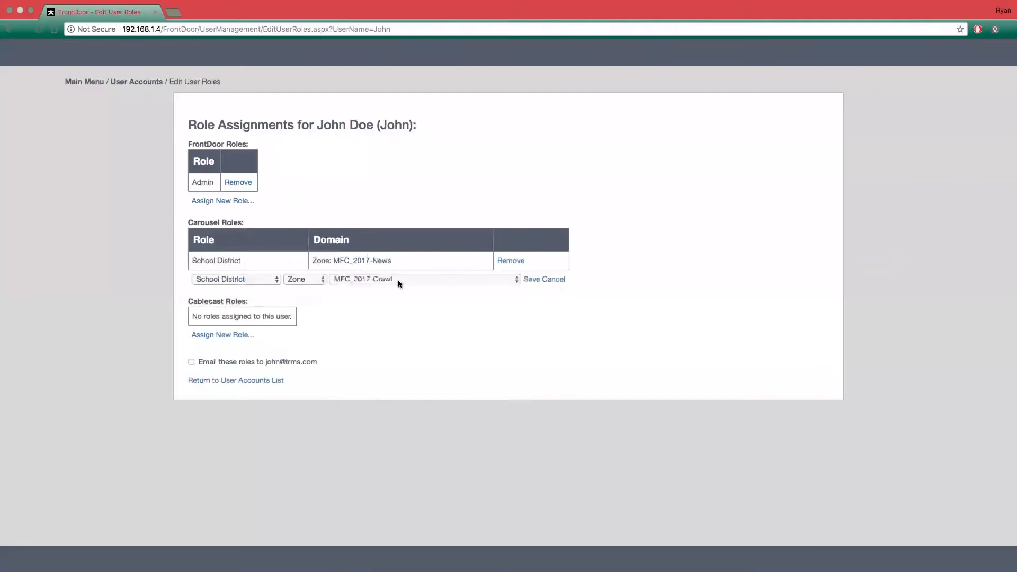
left_click(398, 279)
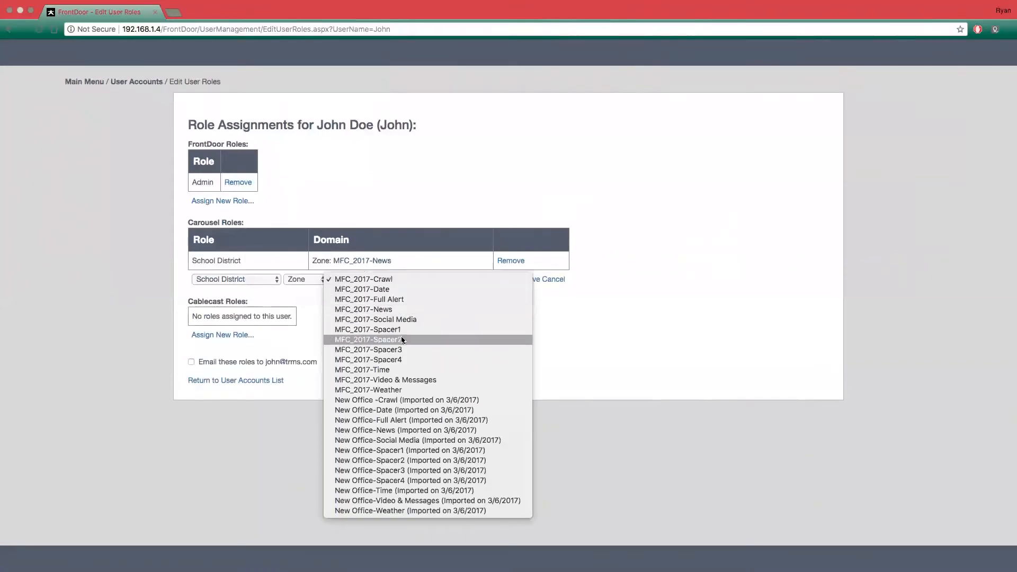
left_click(401, 319)
left_click(525, 280)
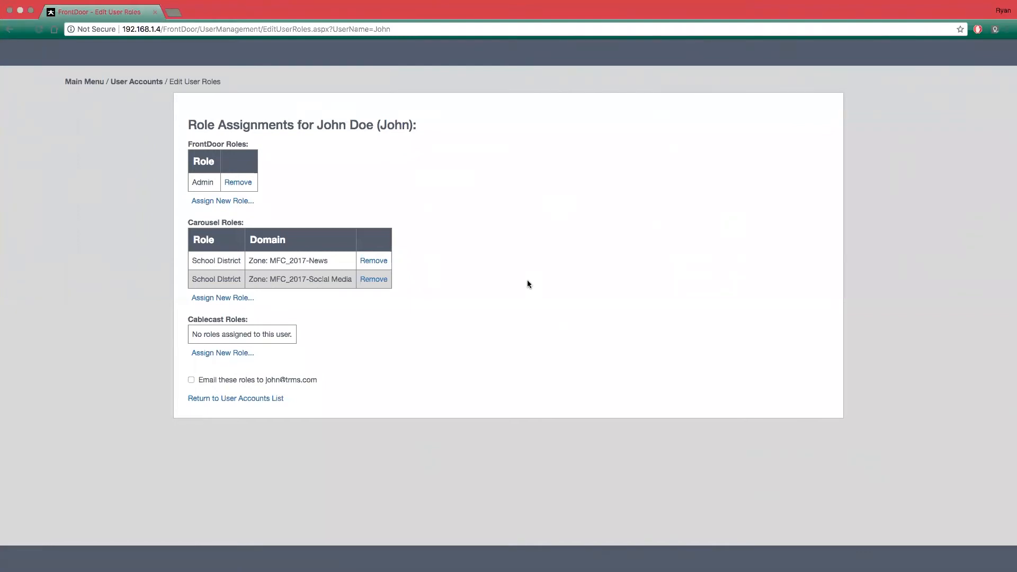
- Remove both School District Carousel role assignments, for MFC_2017-Social Media and MFC_2017-News, from the account
left_click(376, 279)
left_click(608, 88)
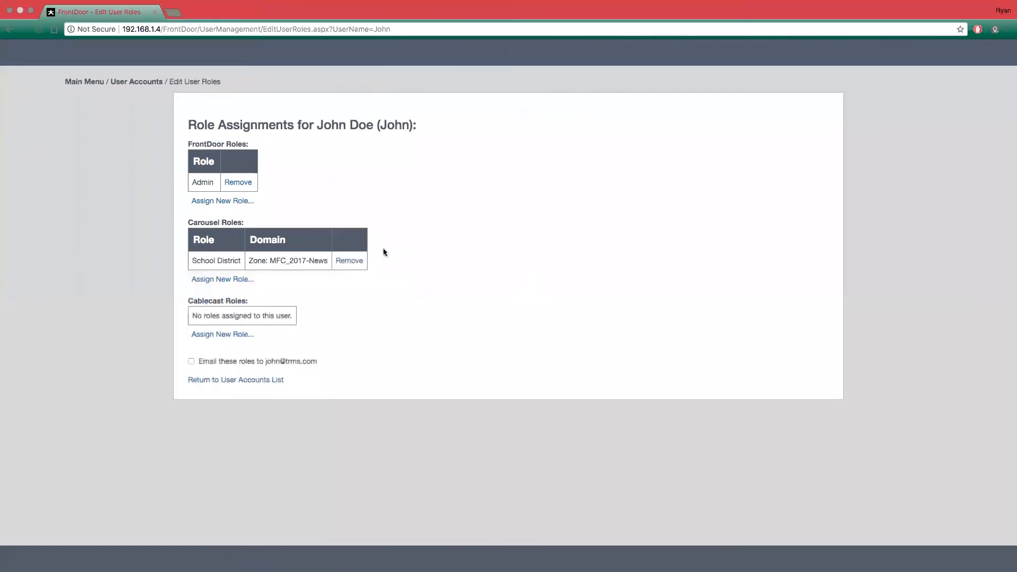
left_click(349, 261)
left_click(600, 91)
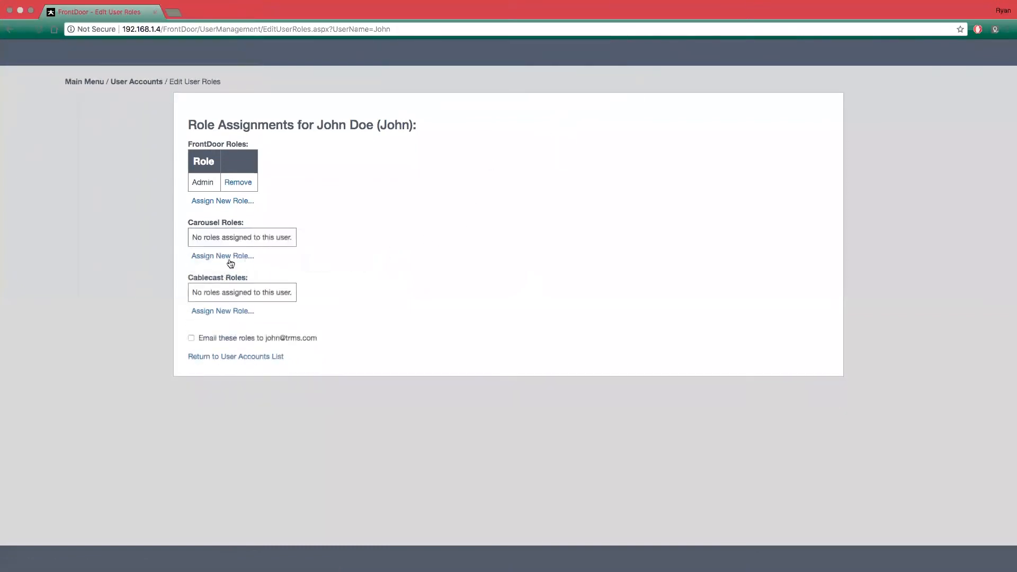
- Assign the Carousel role School District to the account for the zone tag My First Channel and save it
left_click(227, 257)
left_click(227, 258)
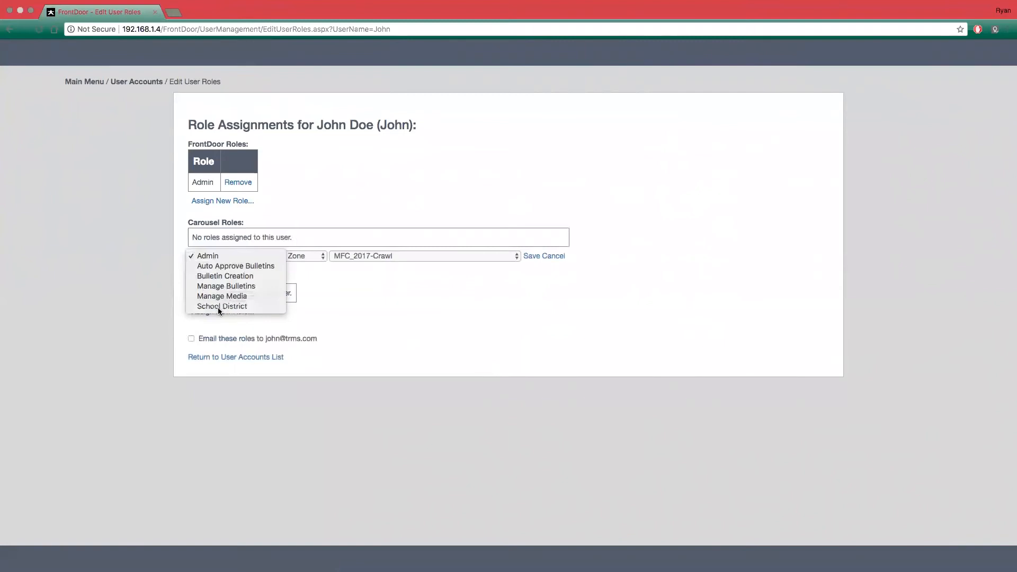
left_click(218, 307)
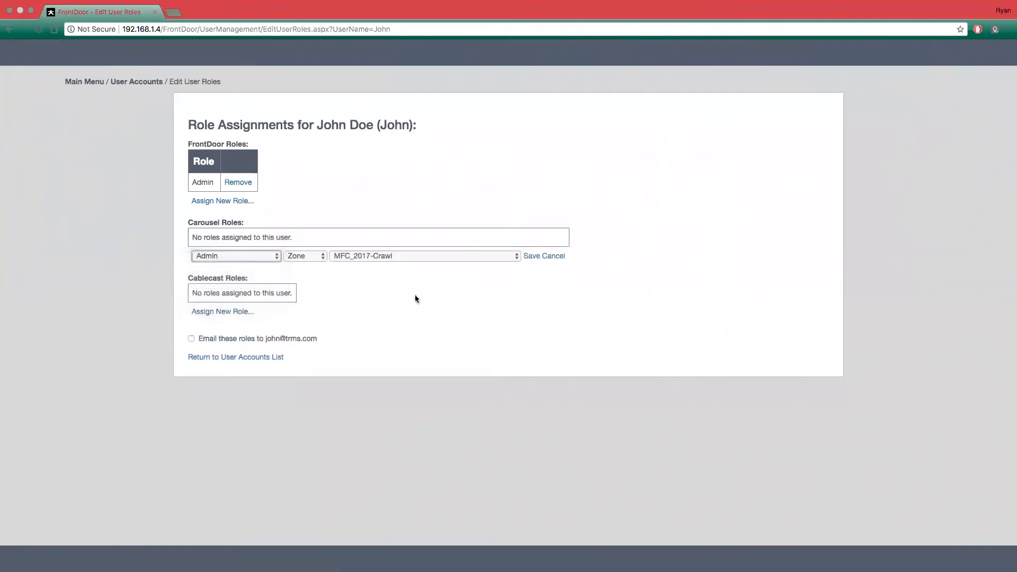
left_click(309, 256)
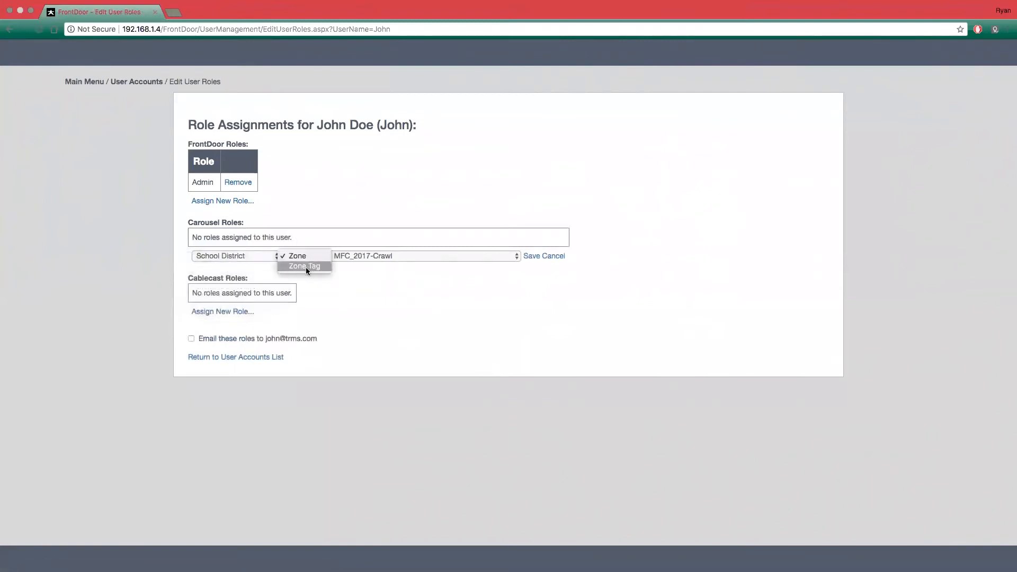
left_click(306, 267)
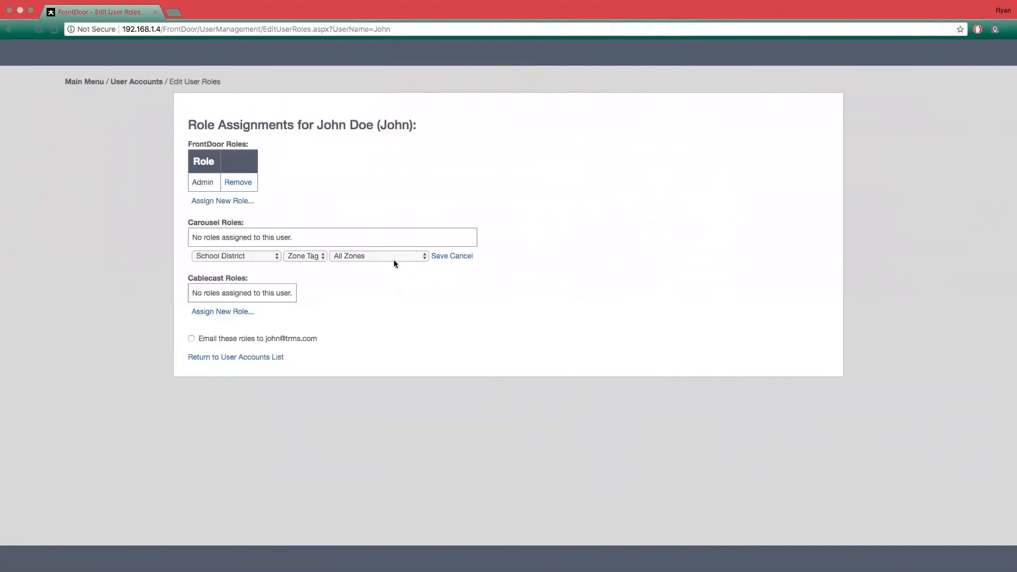
left_click(393, 257)
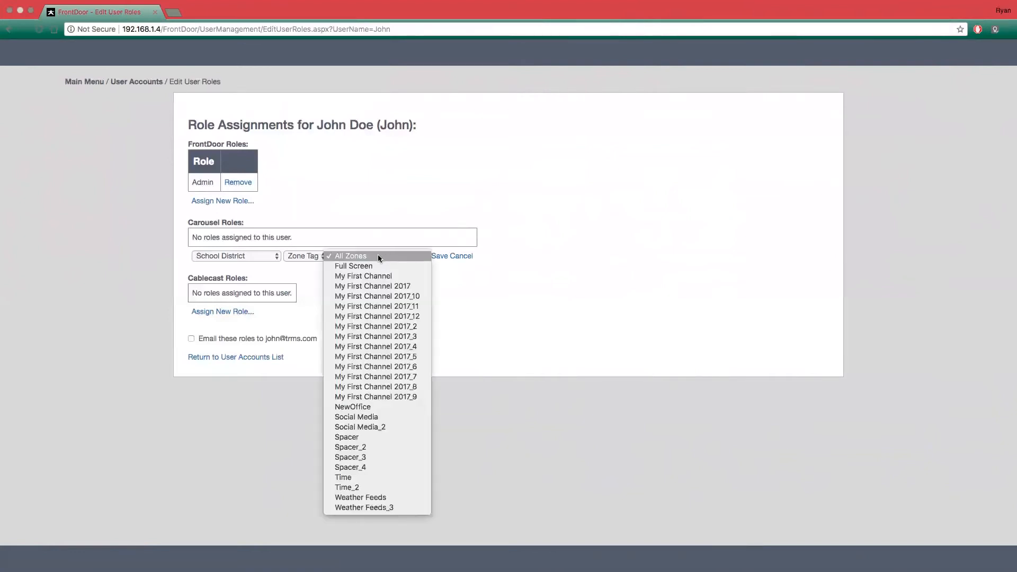
left_click(352, 279)
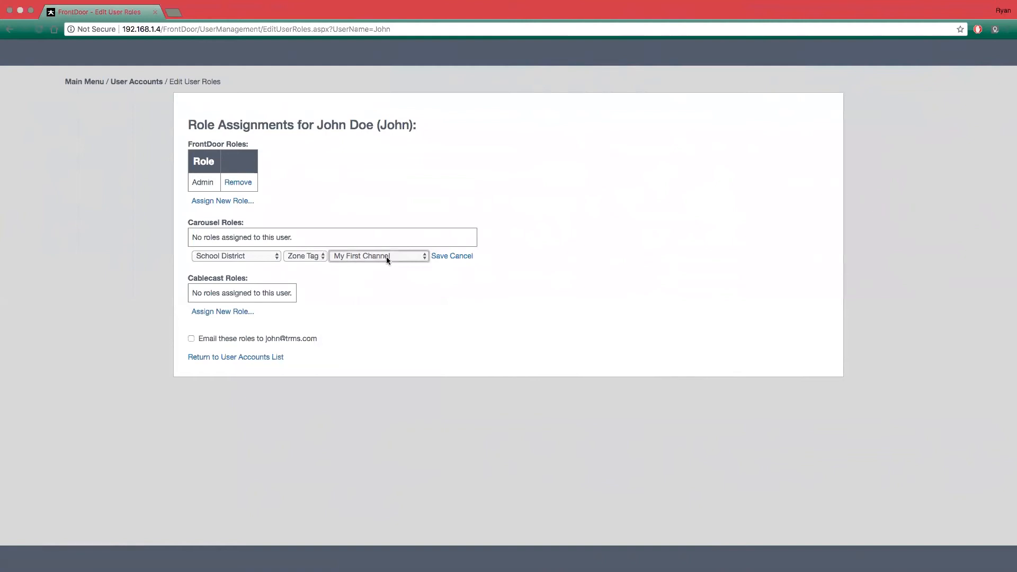
left_click(443, 260)
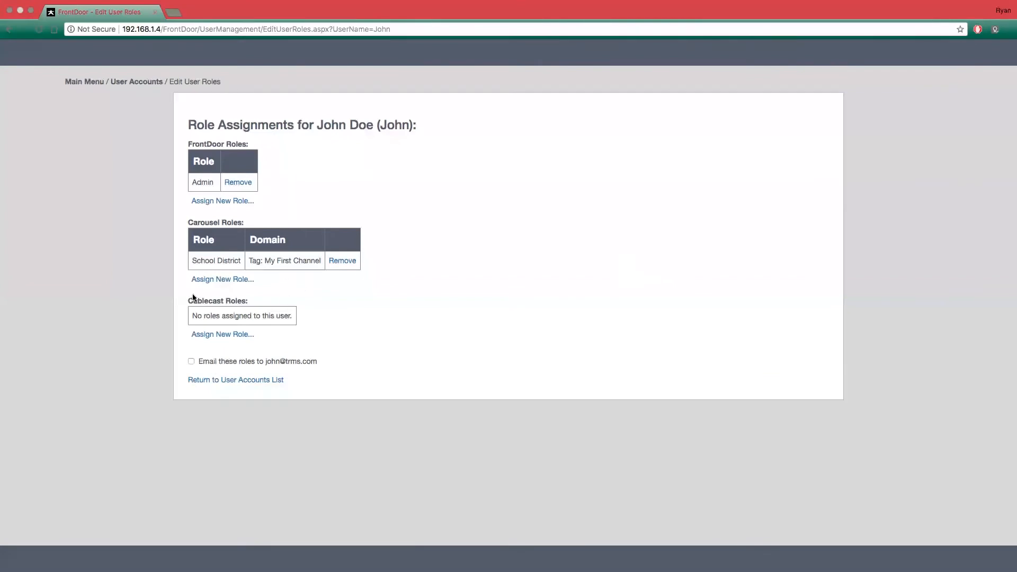
- Assign the Cablecast role Schedule and Shows to the account for the channel Default Location - Channel 16 and save it
left_click_drag(187, 300, 284, 306)
left_click(206, 334)
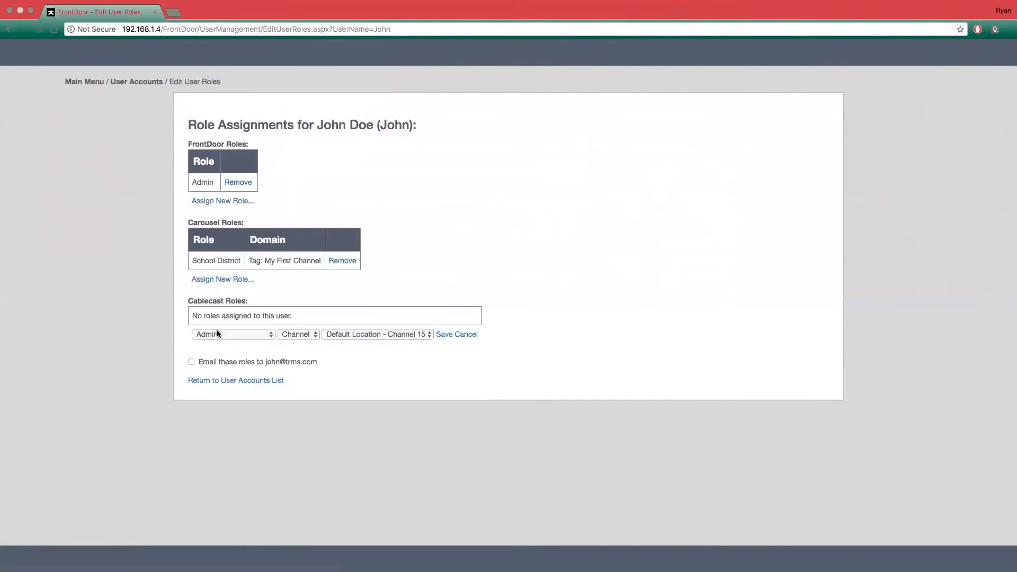
left_click(217, 332)
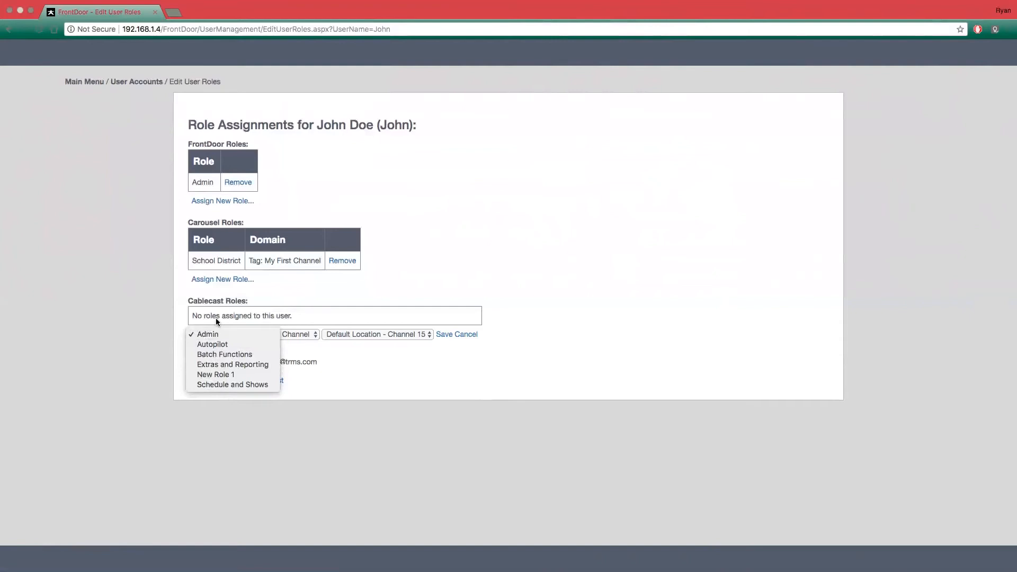
left_click(342, 349)
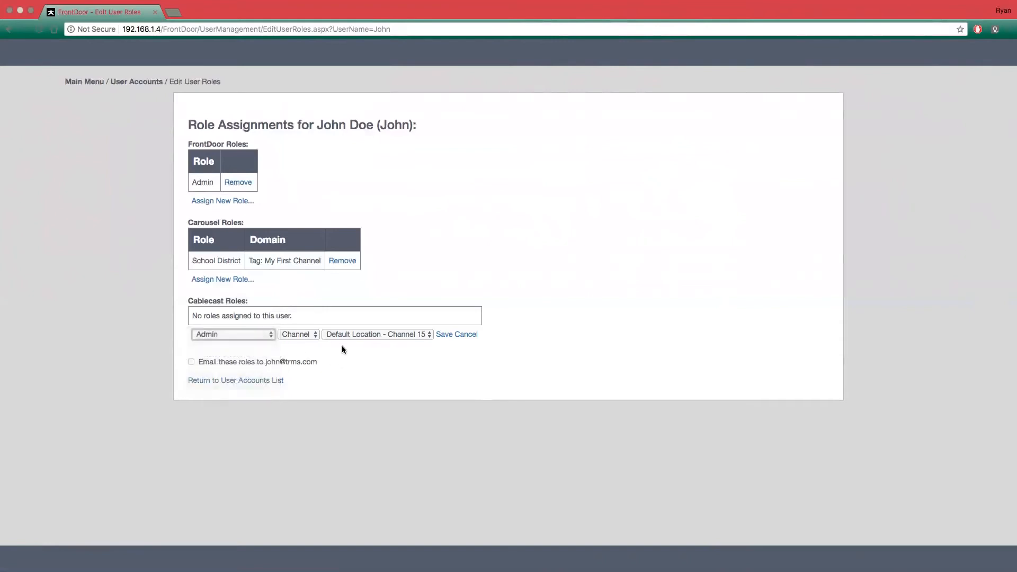
left_click(298, 335)
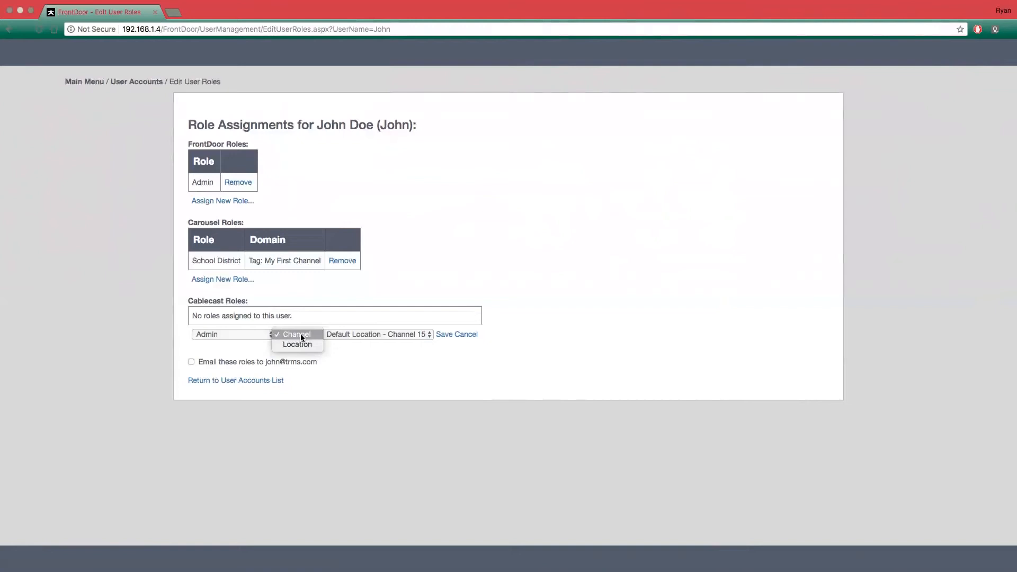
left_click(301, 335)
left_click(260, 334)
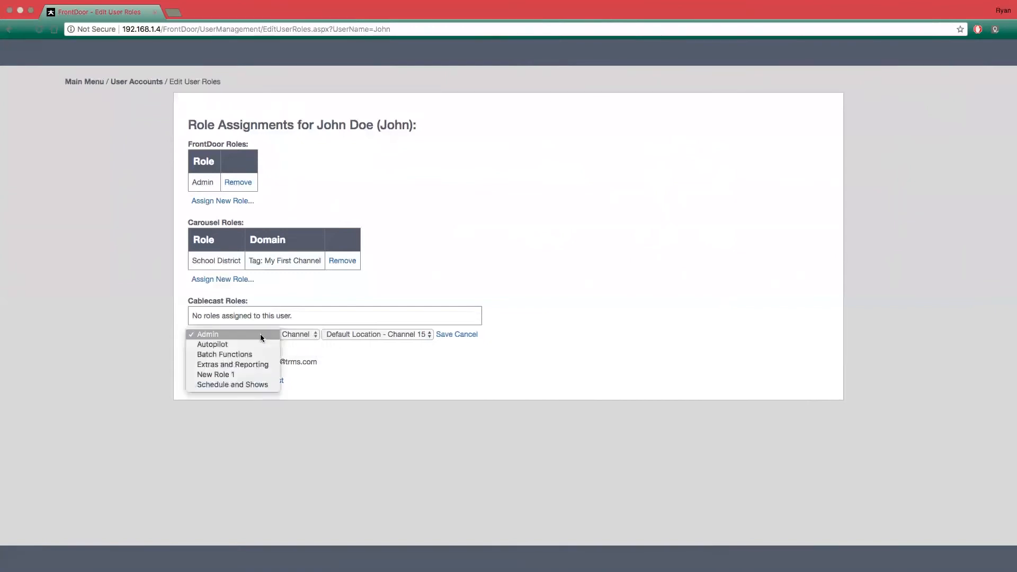
left_click(228, 384)
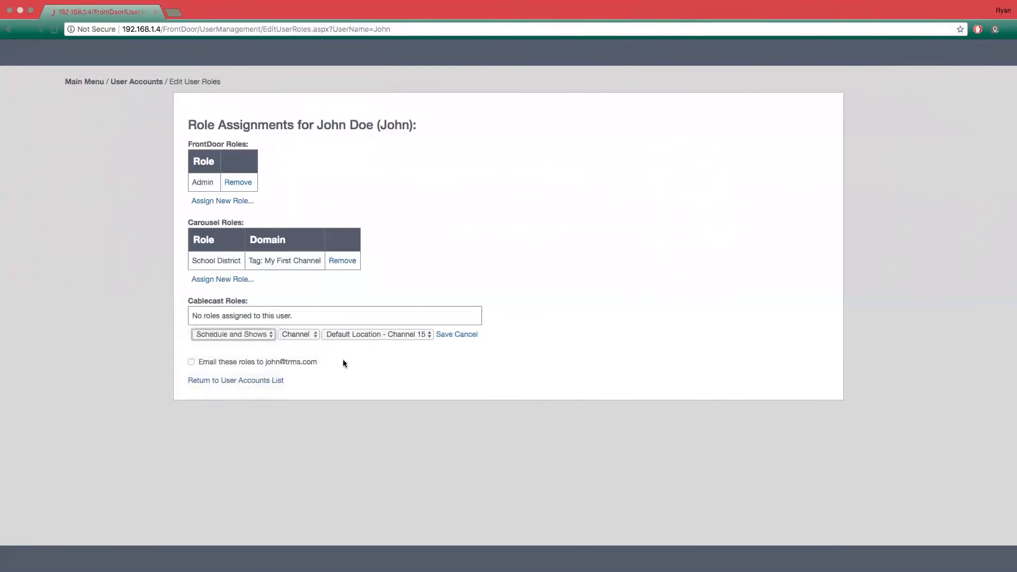
left_click(299, 334)
left_click(361, 332)
left_click(406, 335)
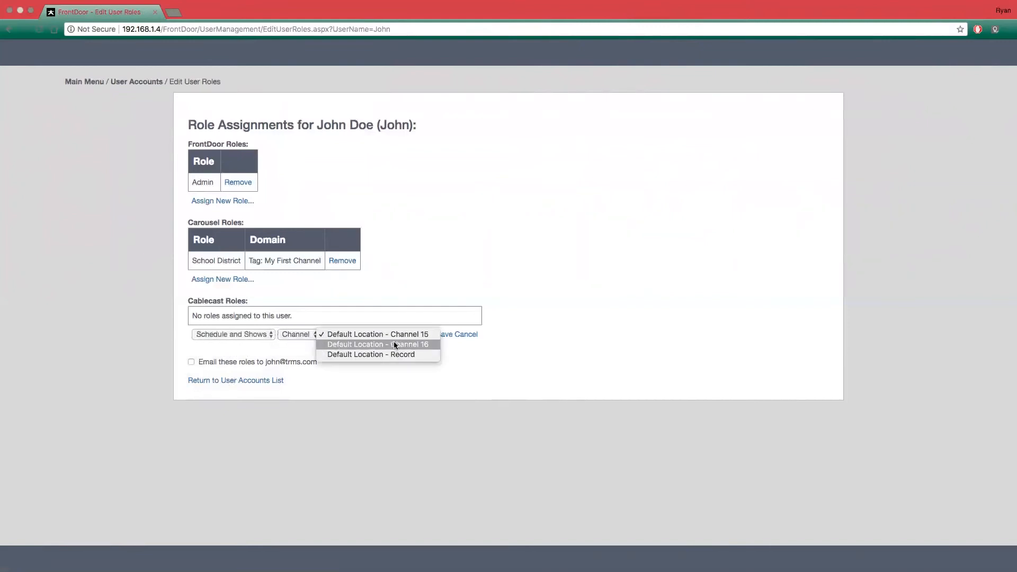
left_click(398, 345)
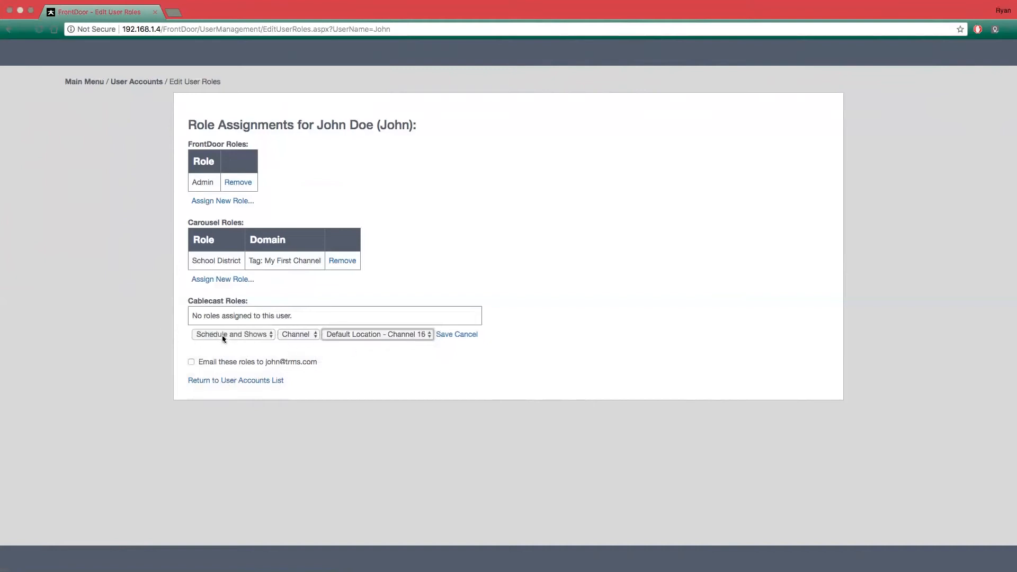
left_click(444, 335)
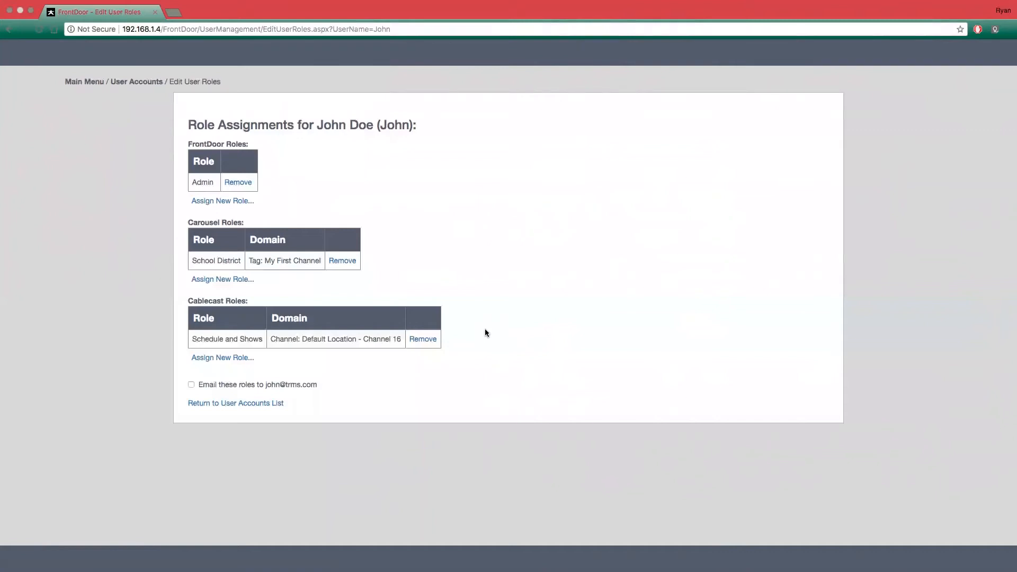
- Add a second Schedule and Shows Cablecast role assignment for the location Default Location and save it
left_click(228, 357)
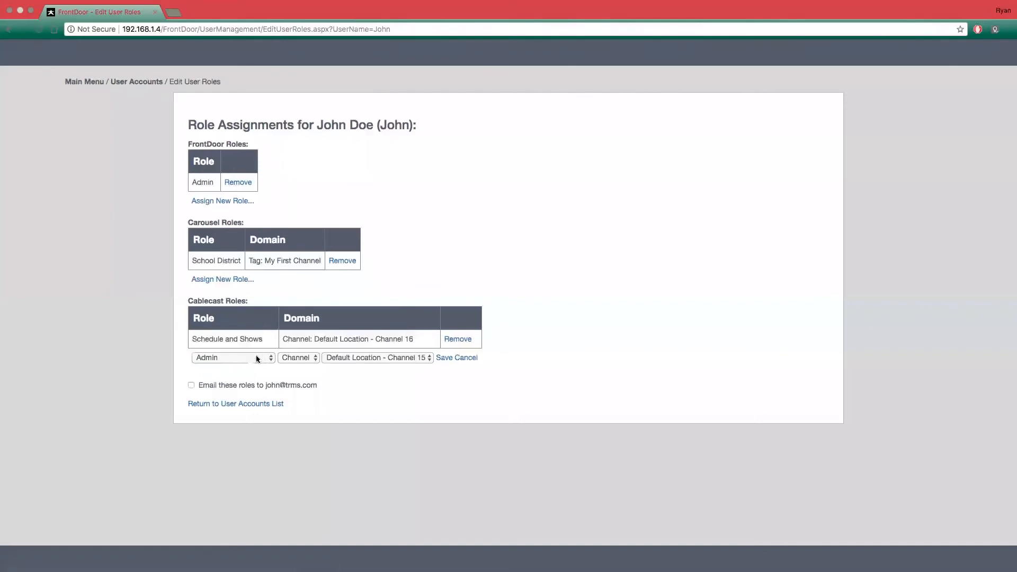
left_click(260, 359)
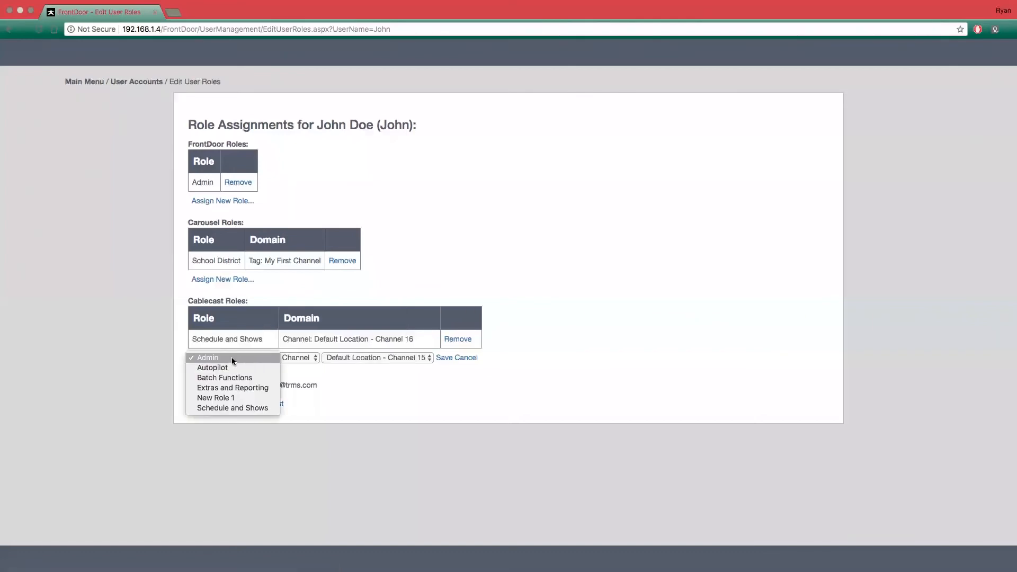
left_click(220, 407)
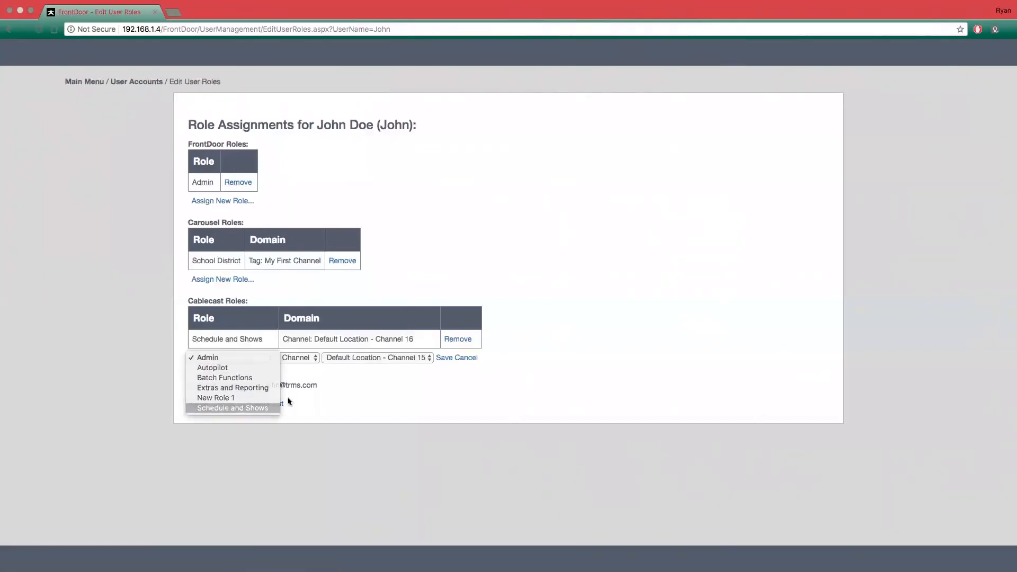
left_click(311, 358)
left_click(312, 366)
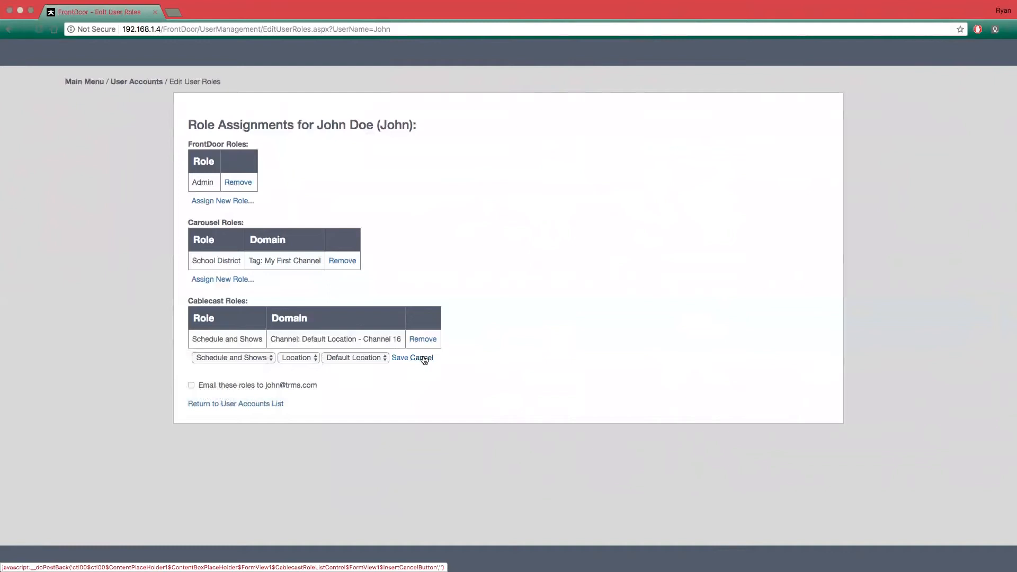
left_click(400, 358)
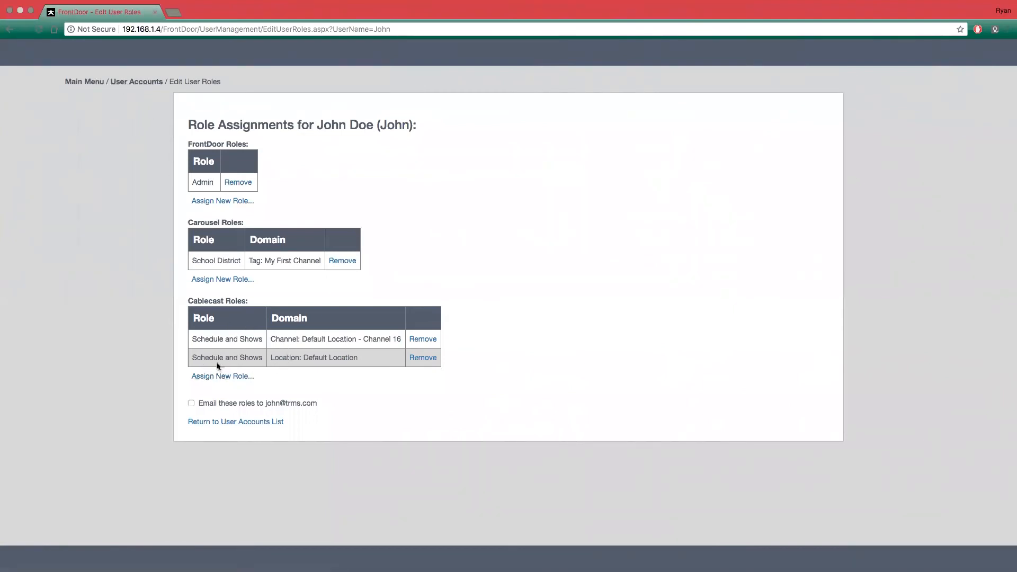
- Assign the Cablecast role Autopilot for the location Default Location, save it, toggle emailing the roles, and return to the user accounts list
left_click(197, 374)
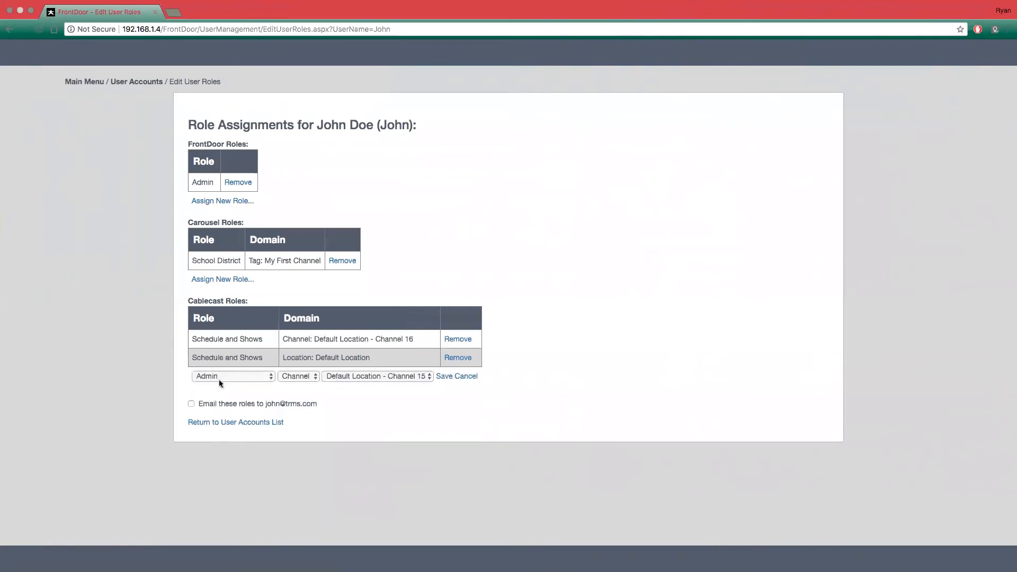
left_click(230, 376)
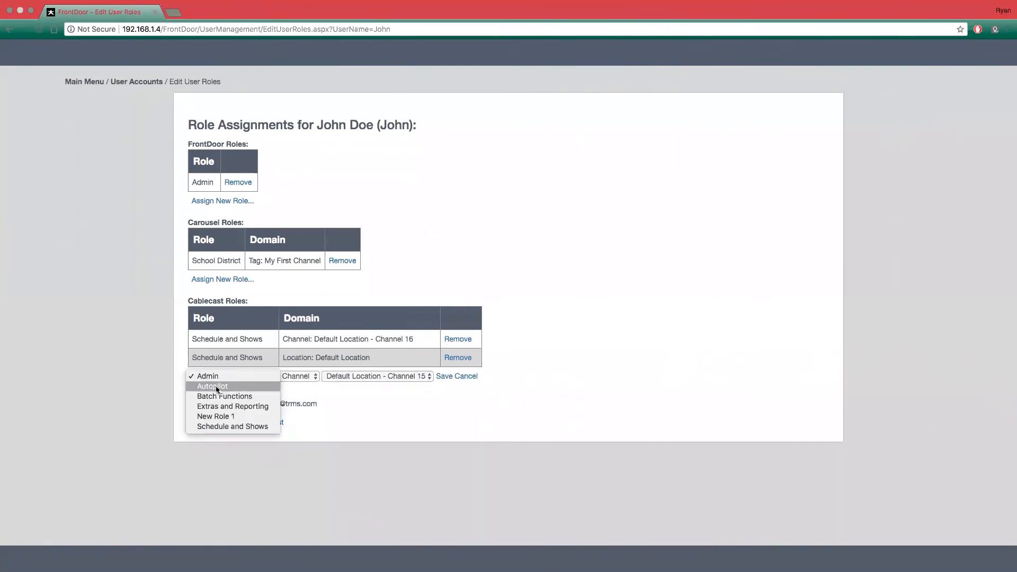
left_click(216, 387)
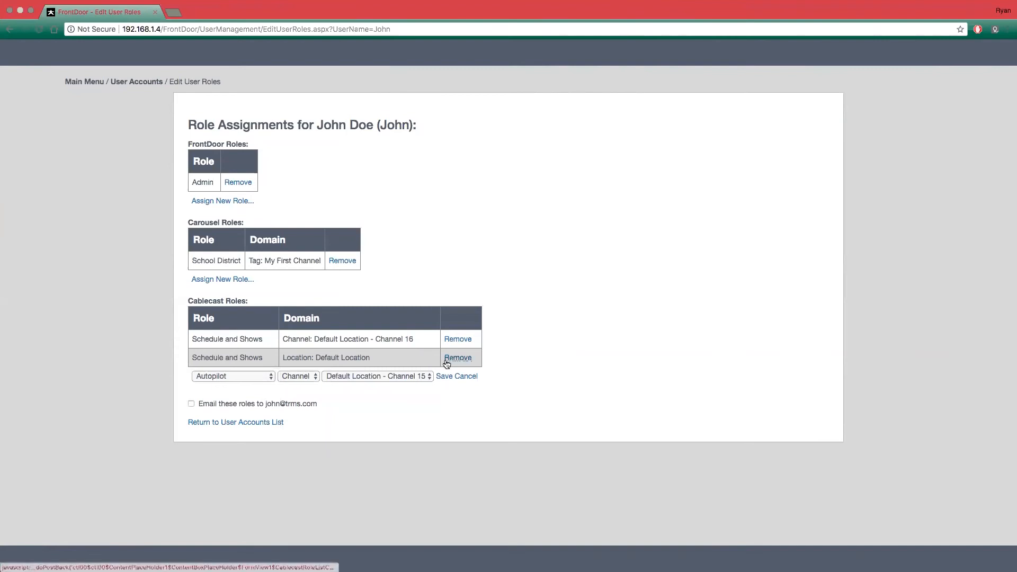
left_click(308, 377)
left_click(301, 386)
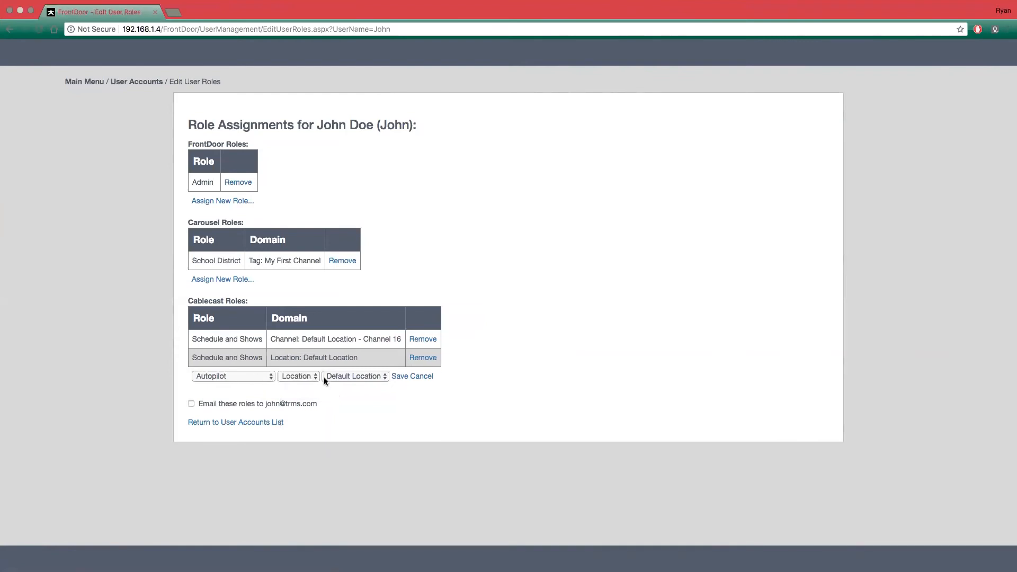
left_click(398, 377)
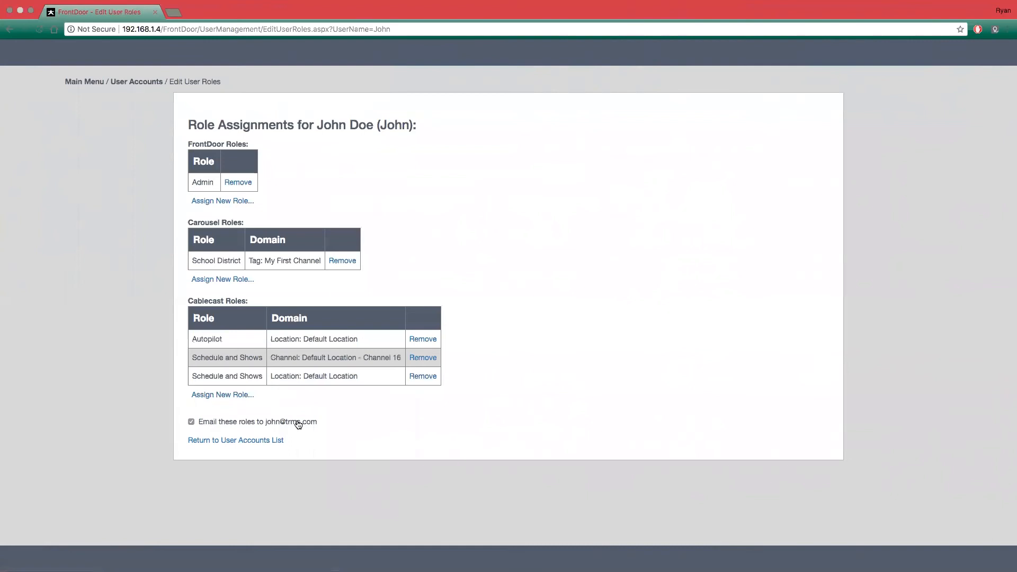
left_click(191, 421)
left_click(213, 440)
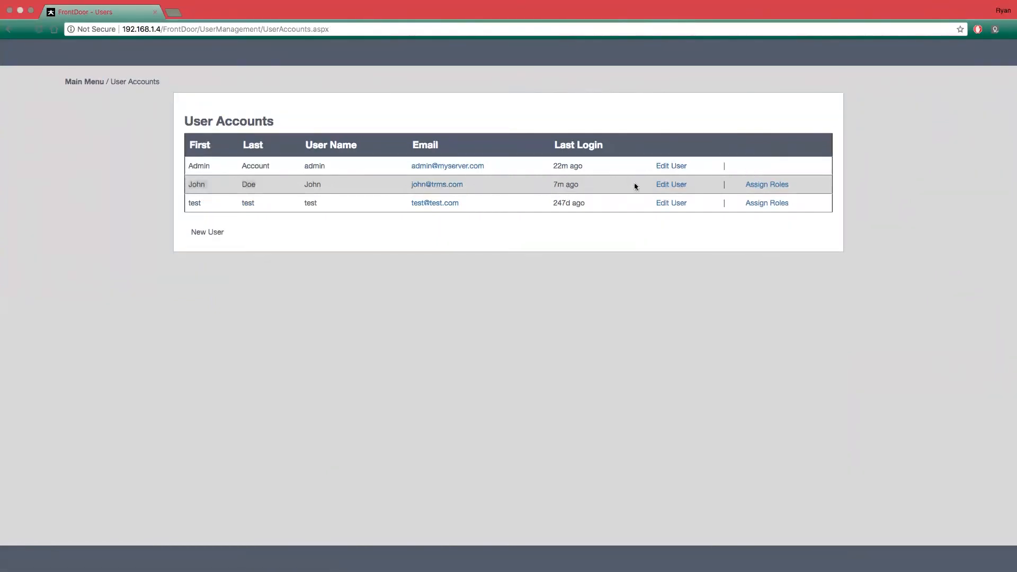
- Remove the account's Schedule and Shows Cablecast role for the location Default Location and return to the user accounts list
left_click(771, 185)
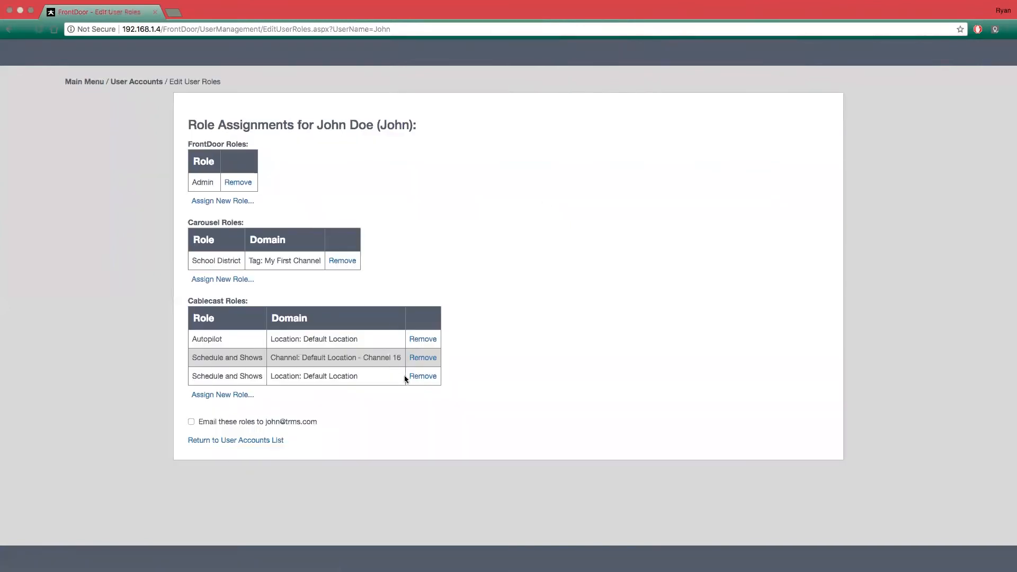
left_click(421, 377)
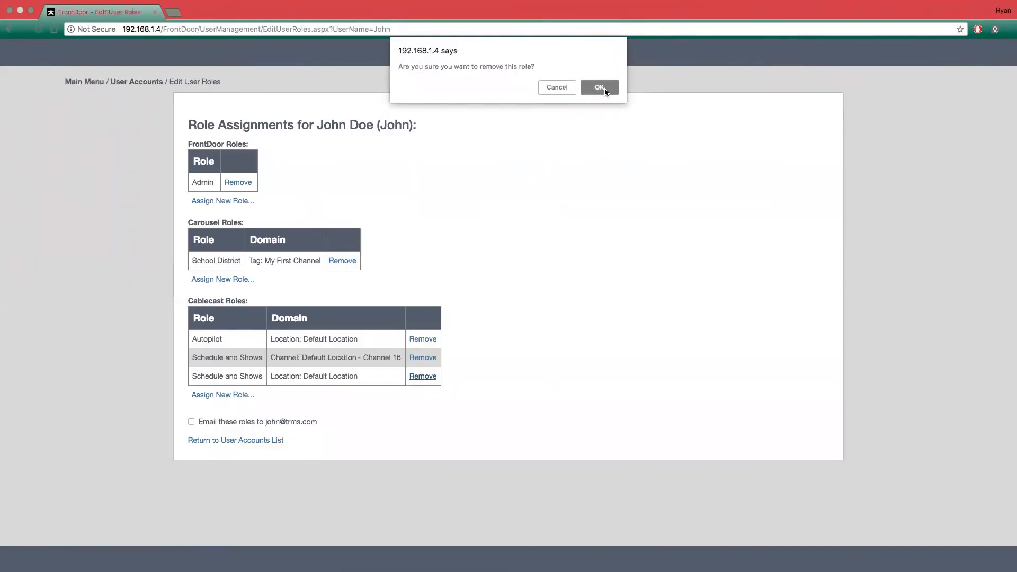
left_click(604, 88)
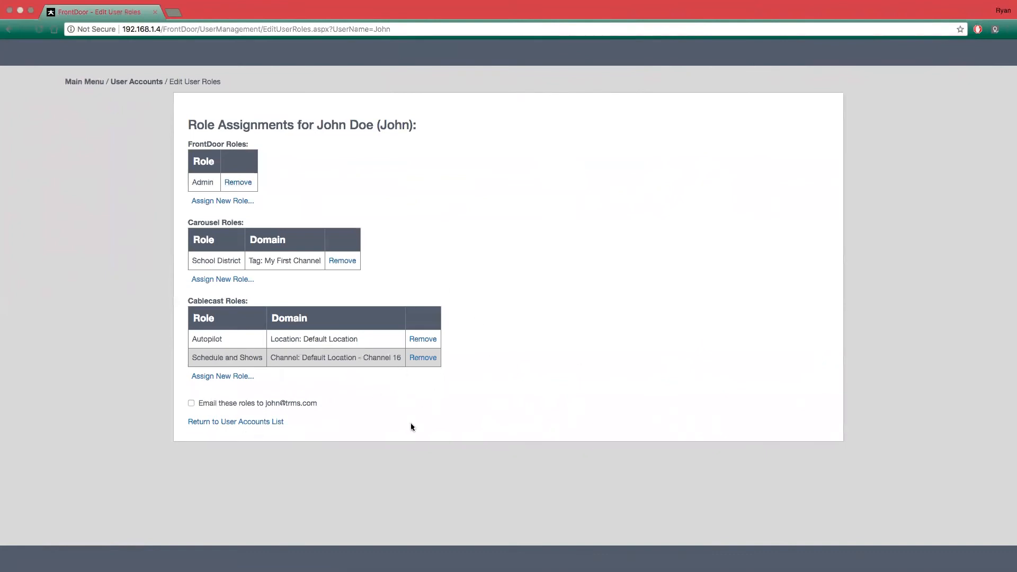
left_click(261, 422)
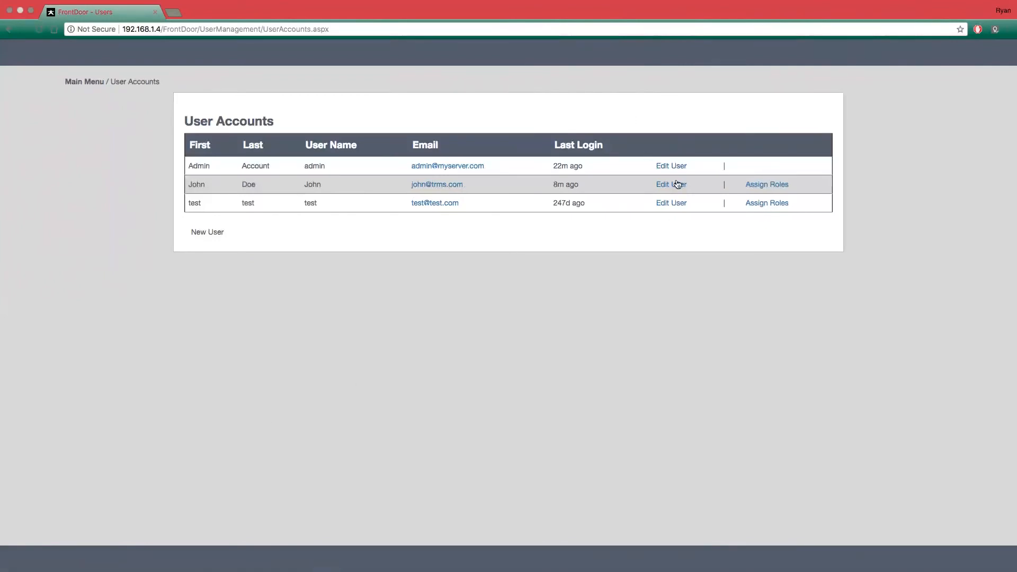
- Reset the password of the new user account, highlight the generated password and clear the reset message
left_click(671, 185)
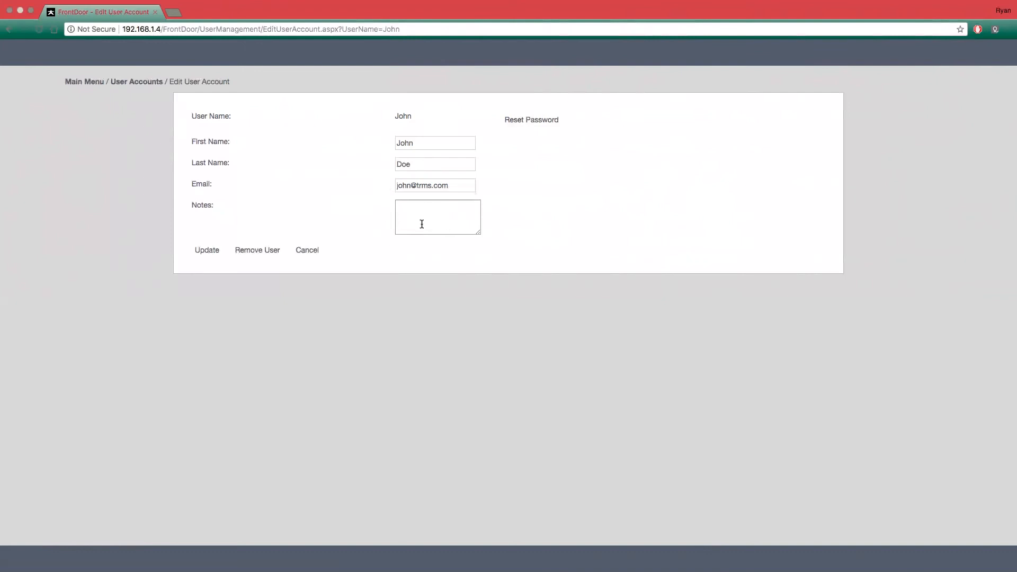
left_click(537, 123)
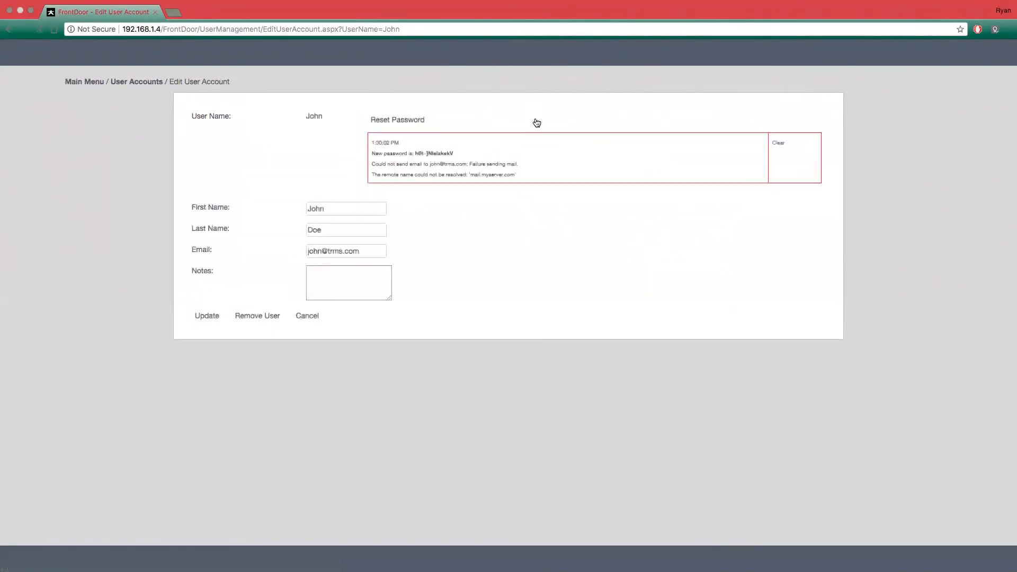
left_click_drag(456, 153, 413, 153)
left_click(779, 145)
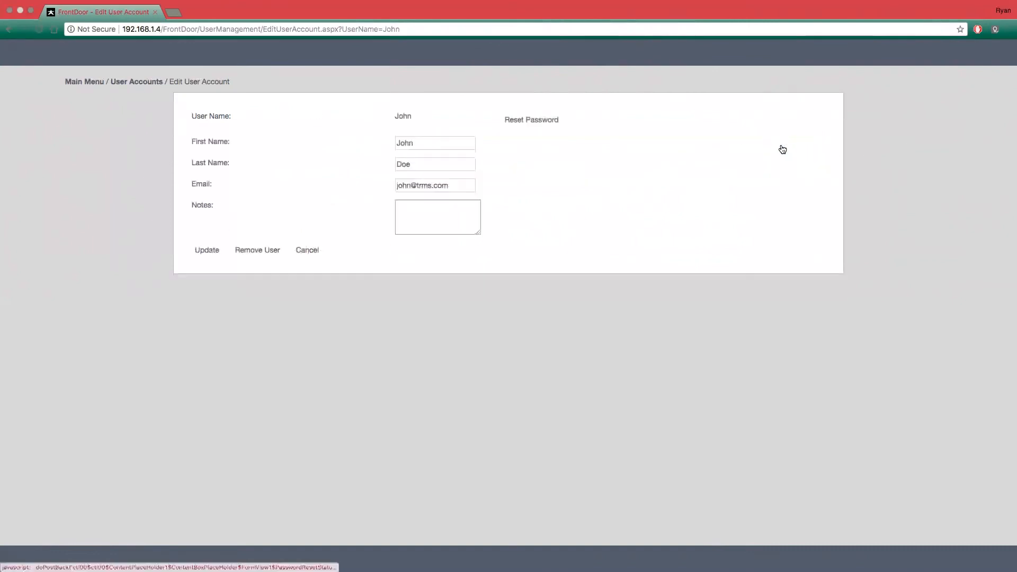
- Delete the new user account from the system and return to the main menu
left_click(263, 253)
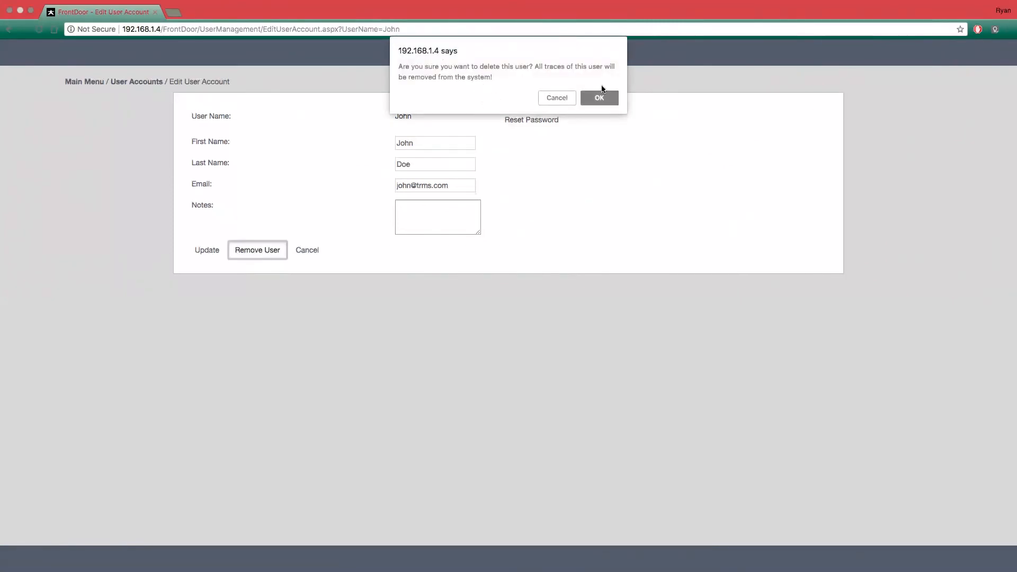
left_click(601, 100)
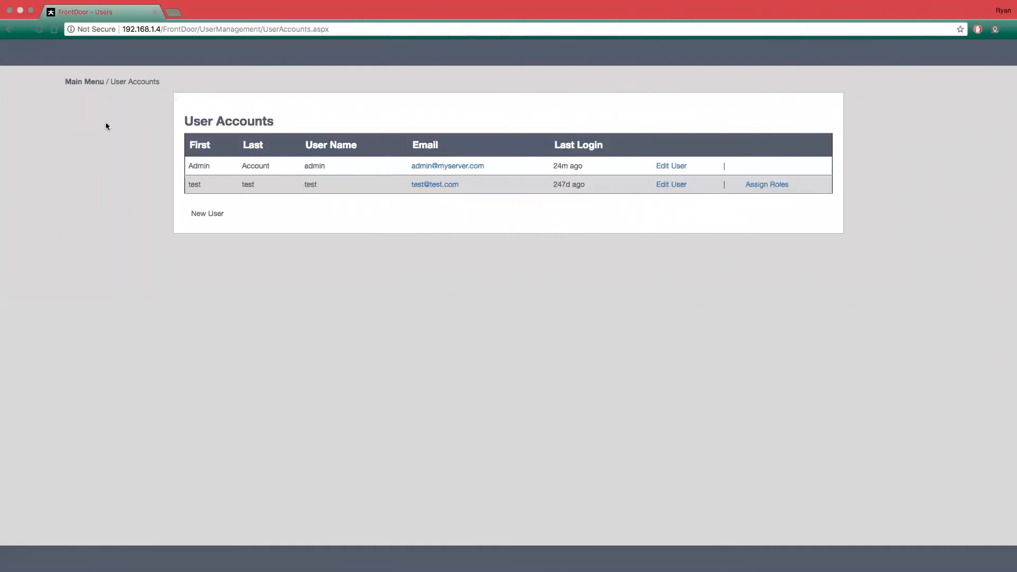
left_click(84, 80)
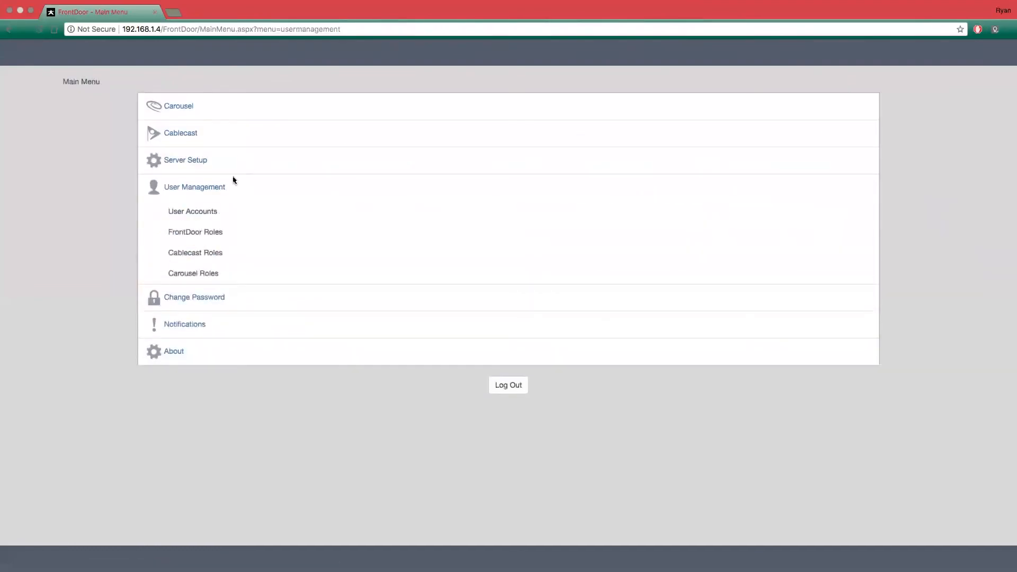
left_click(192, 192)
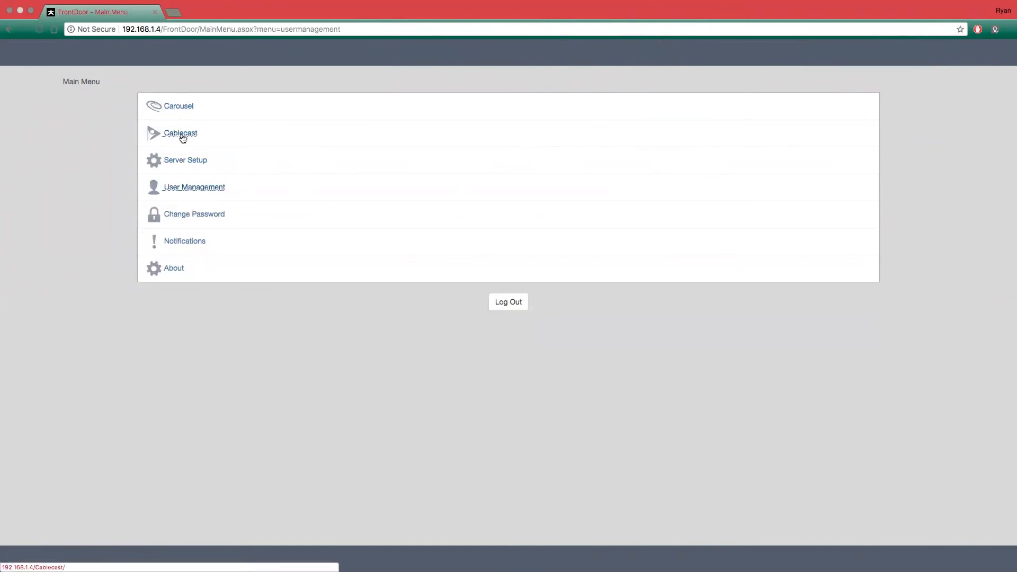
left_click(186, 190)
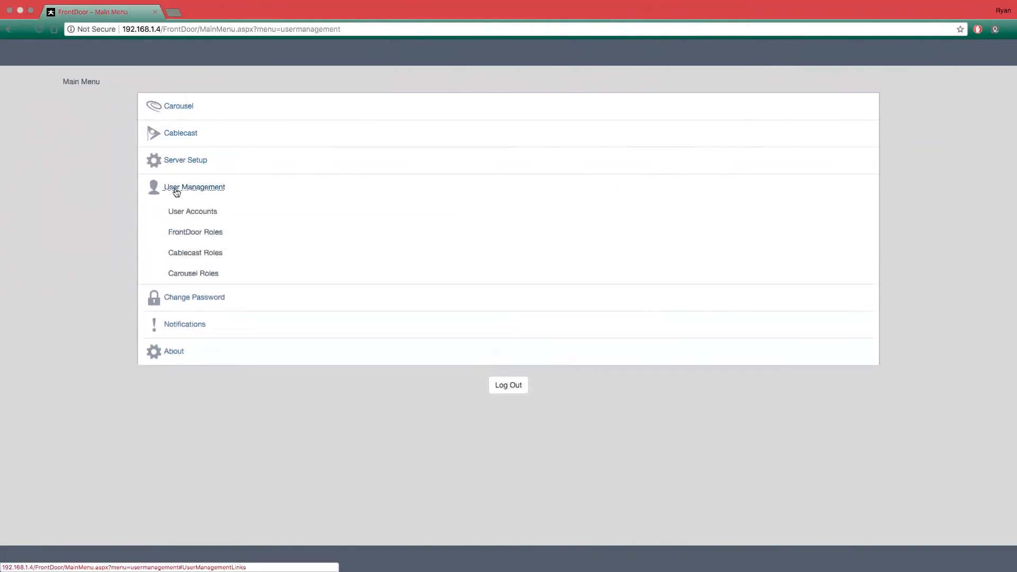